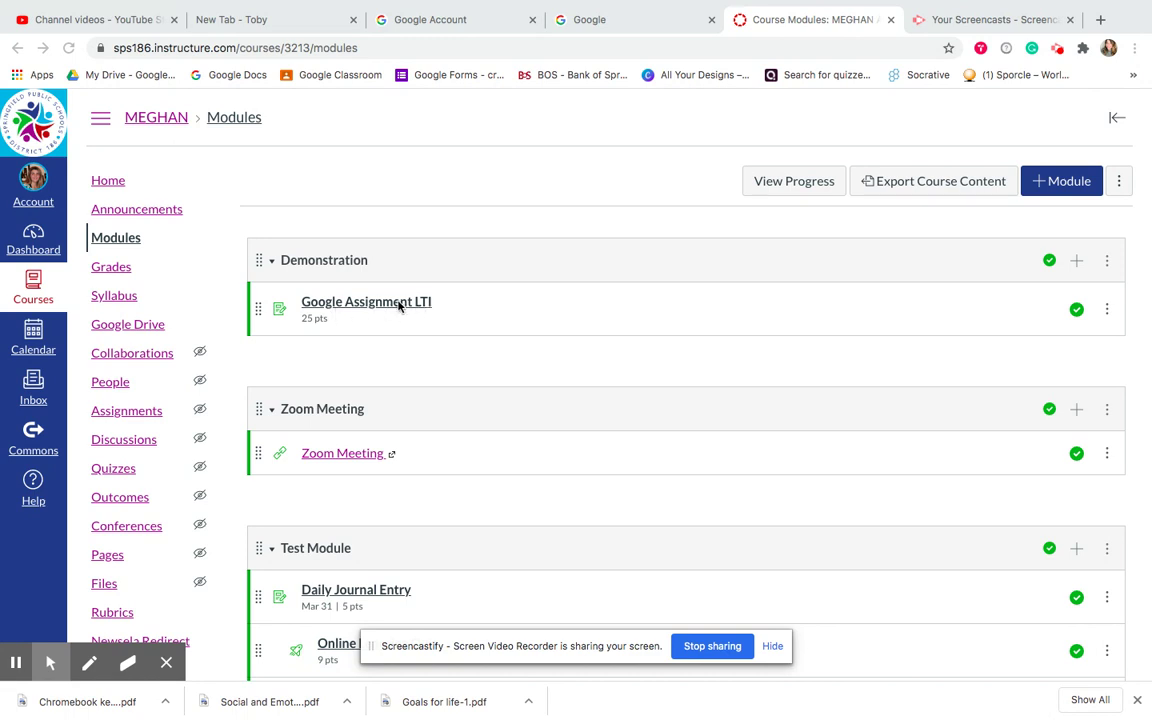
- Open the Google Assignment LTI assignment from the Demonstration module for editing
{"action": "left_click", "coordinate": [399, 306]}
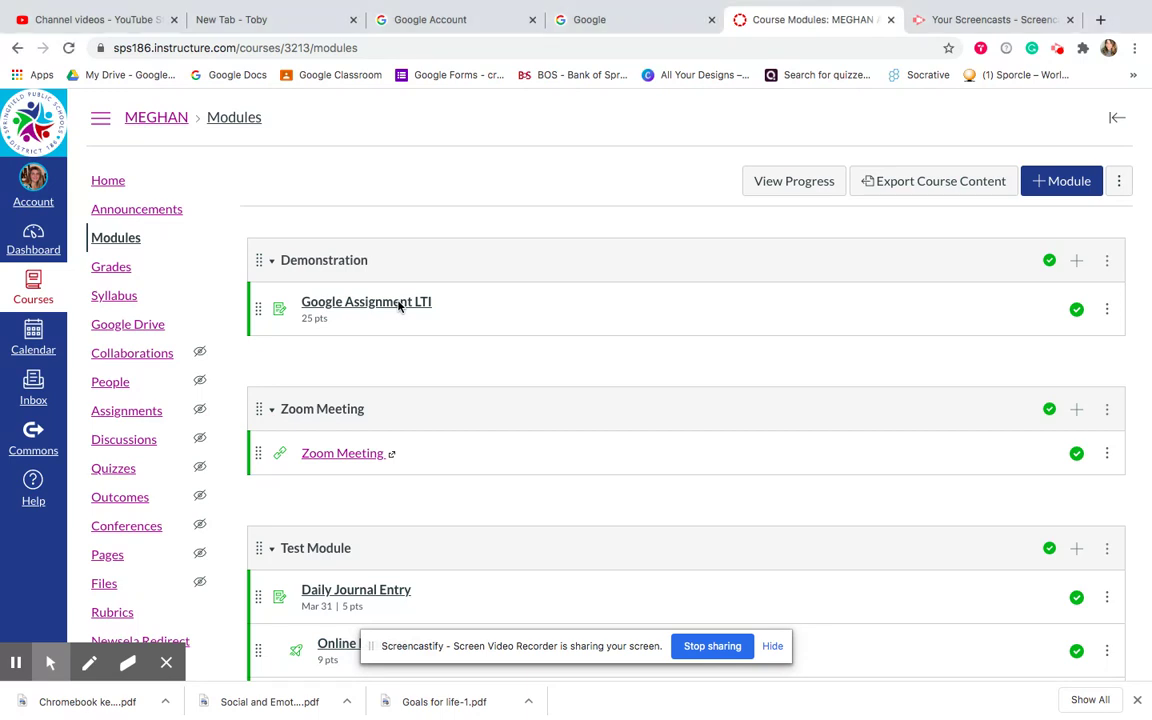
{"action": "left_click", "coordinate": [378, 306]}
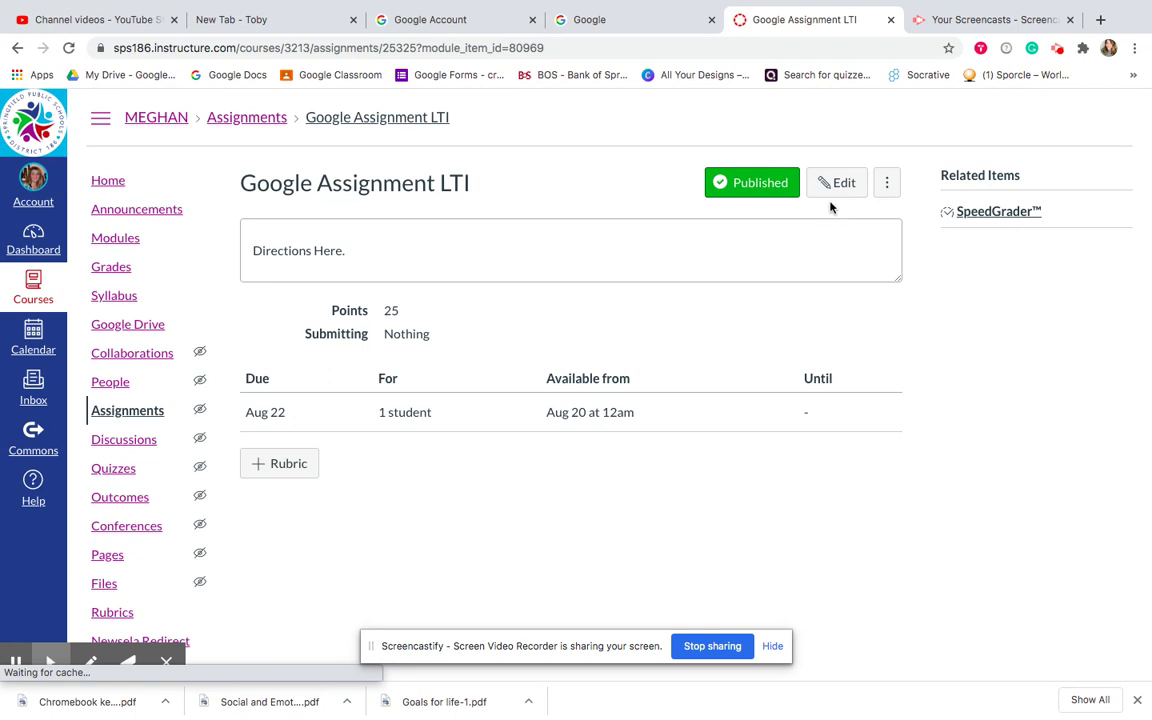
{"action": "left_click", "coordinate": [841, 188]}
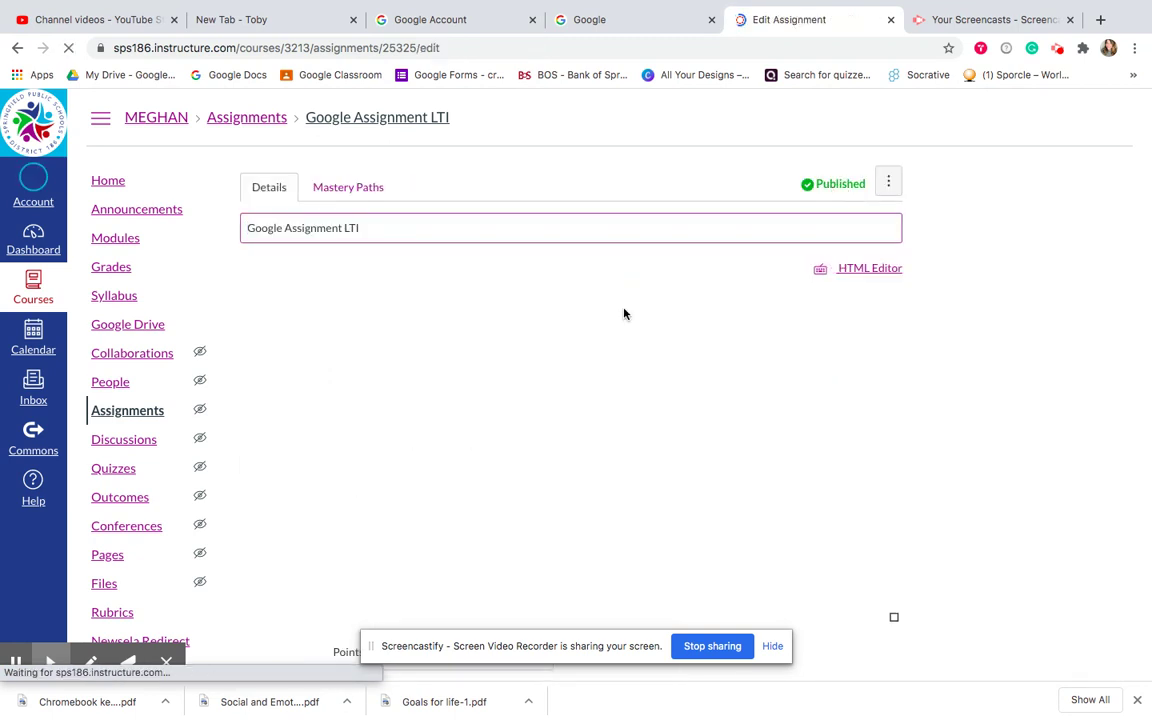
{"action": "right_click", "coordinate": [623, 310]}
{"action": "left_click", "coordinate": [566, 413]}
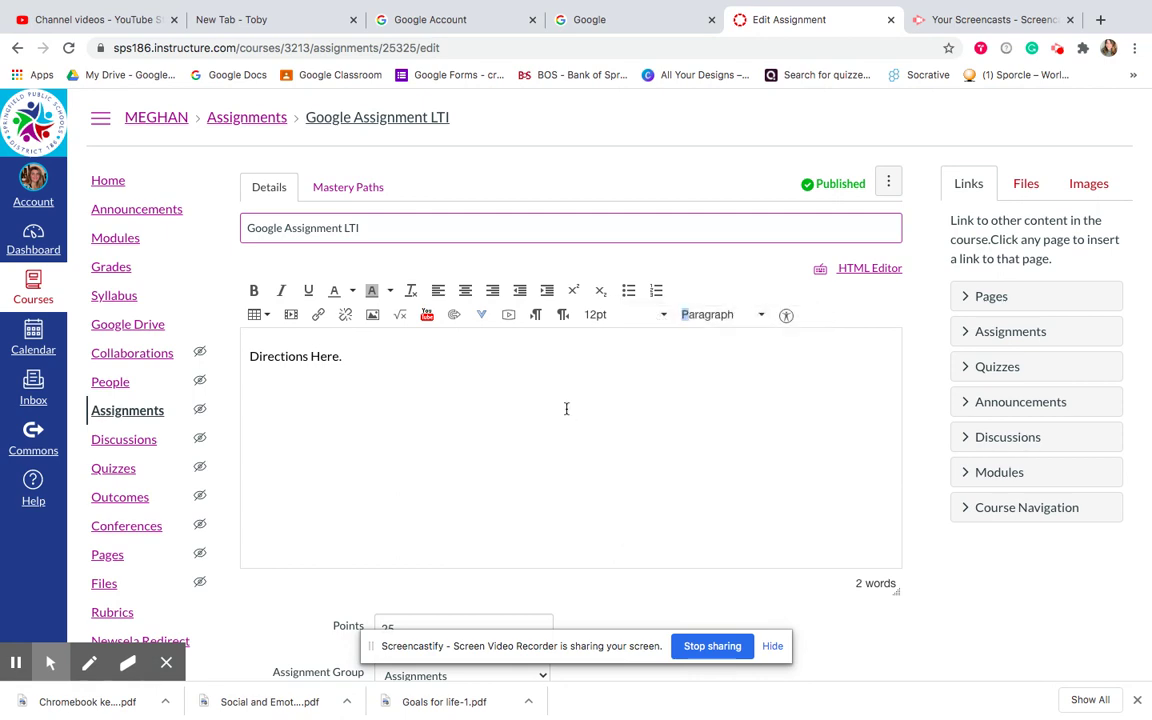
- Set the assignment's submission type to External Tool
{"action": "scroll", "coordinate": [566, 406], "scroll_direction": "down", "scroll_amount": 5}
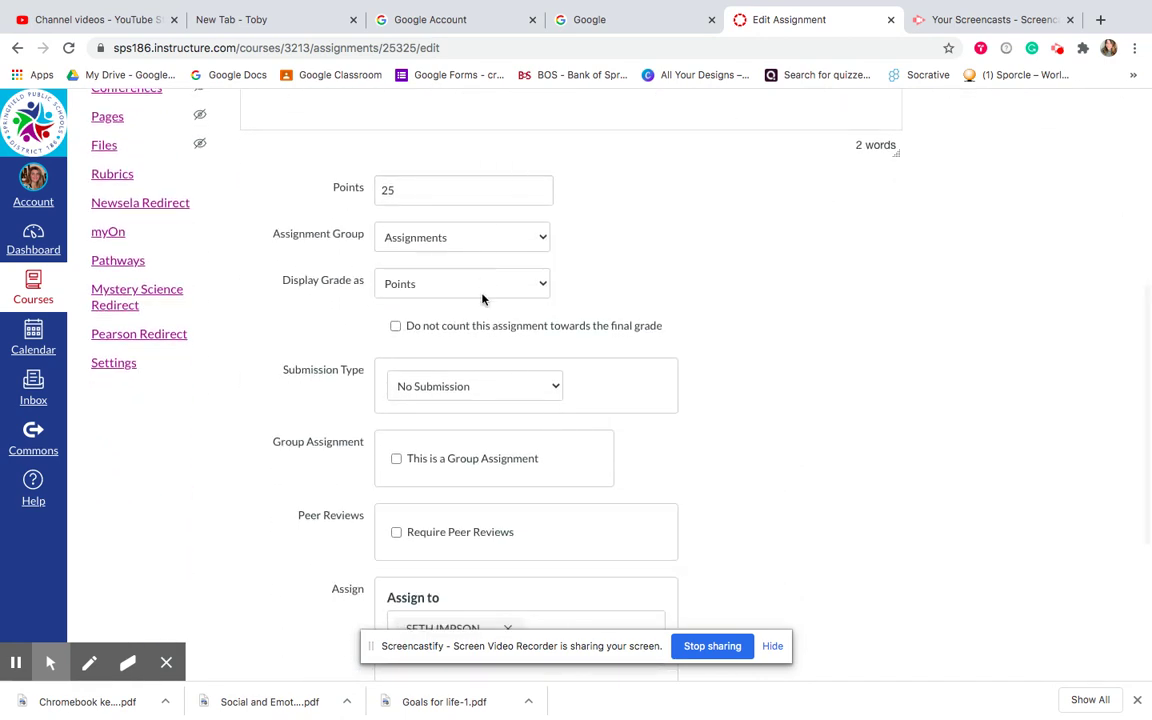
{"action": "scroll", "coordinate": [494, 347], "scroll_direction": "down", "scroll_amount": 2}
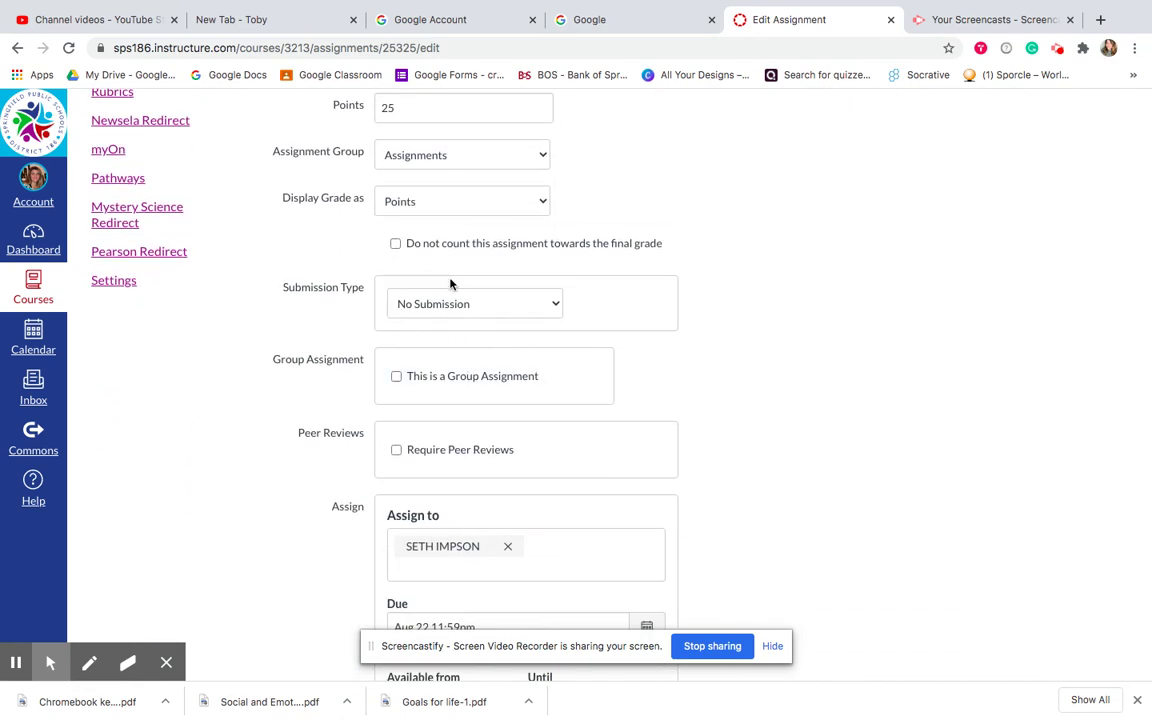
{"action": "left_click", "coordinate": [499, 308]}
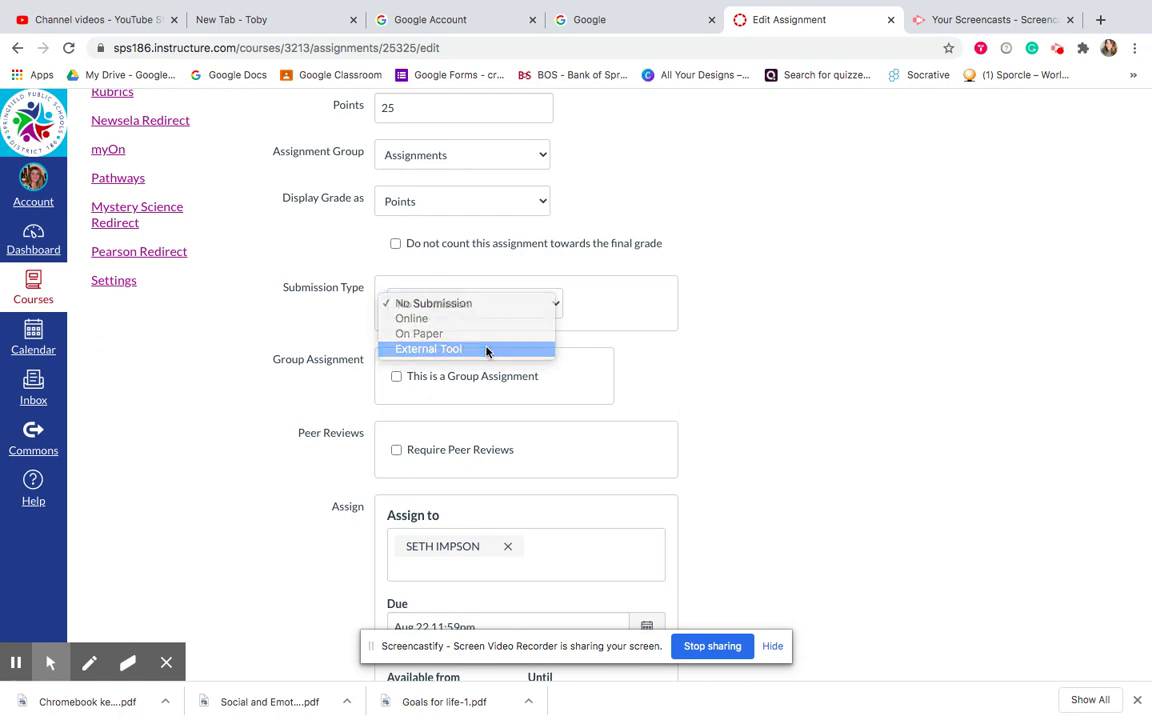
{"action": "left_click", "coordinate": [487, 349]}
- Find an external tool for the assignment and choose Google Assignments (LTI 1.3)
{"action": "left_click", "coordinate": [652, 401]}
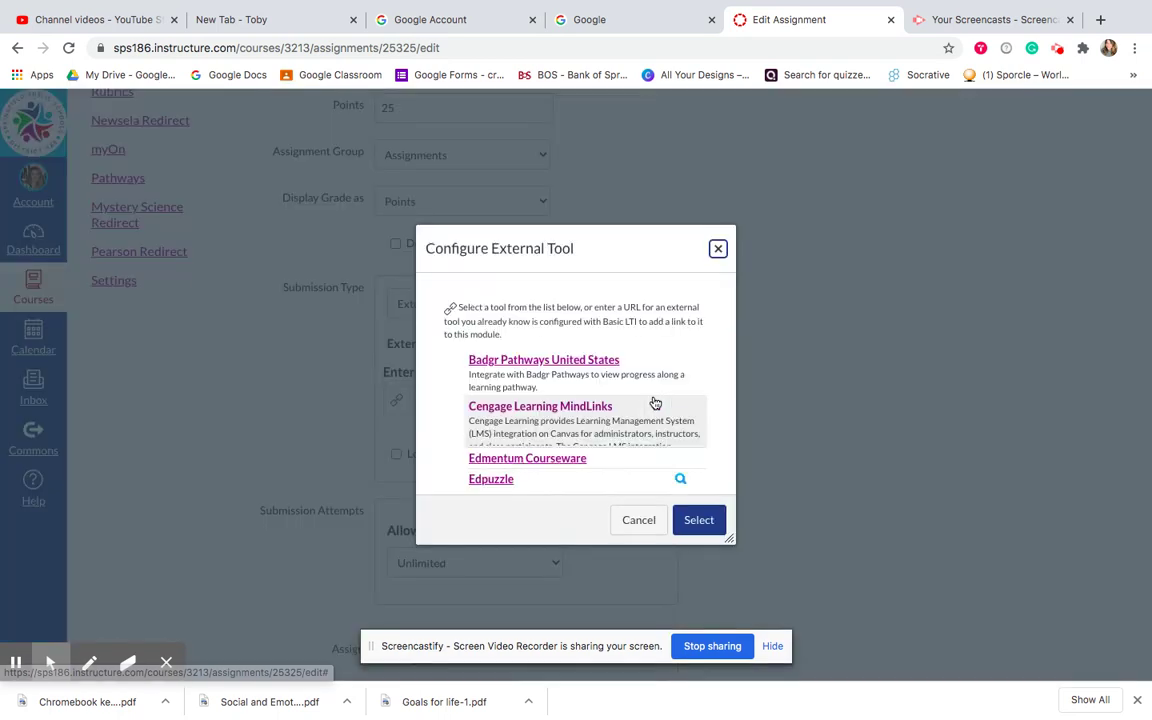
{"action": "scroll", "coordinate": [655, 403], "scroll_direction": "down", "scroll_amount": 3}
{"action": "scroll", "coordinate": [655, 403], "scroll_direction": "down", "scroll_amount": 3}
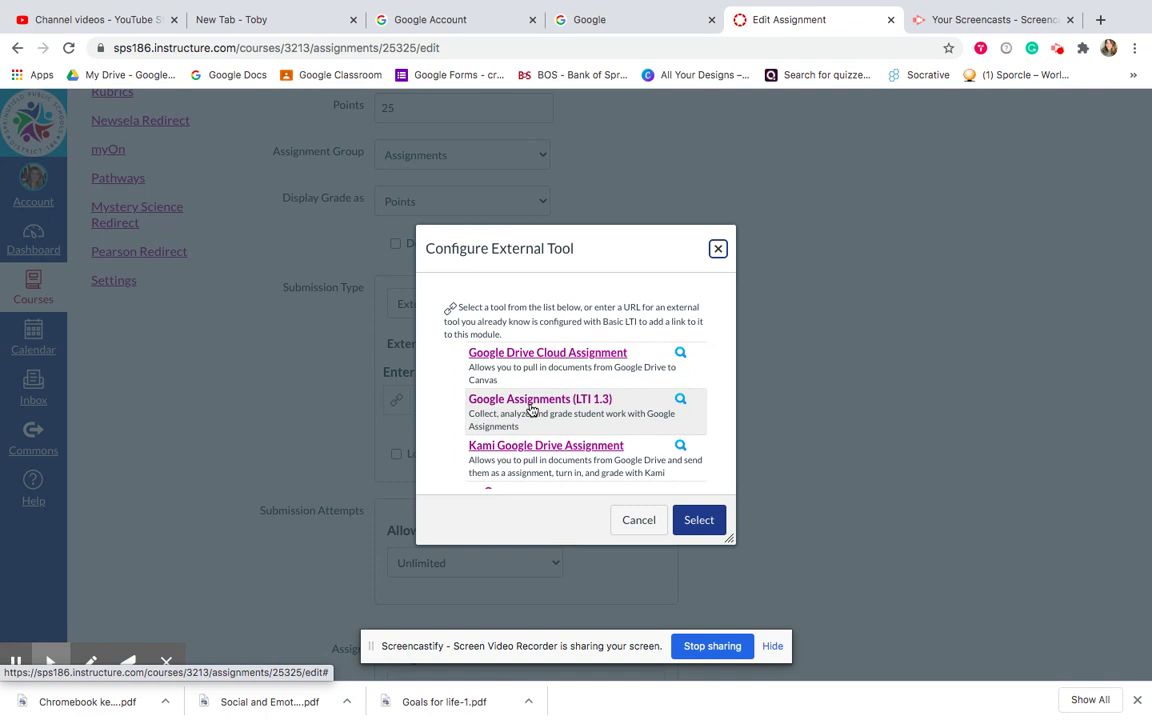
{"action": "left_click", "coordinate": [532, 411]}
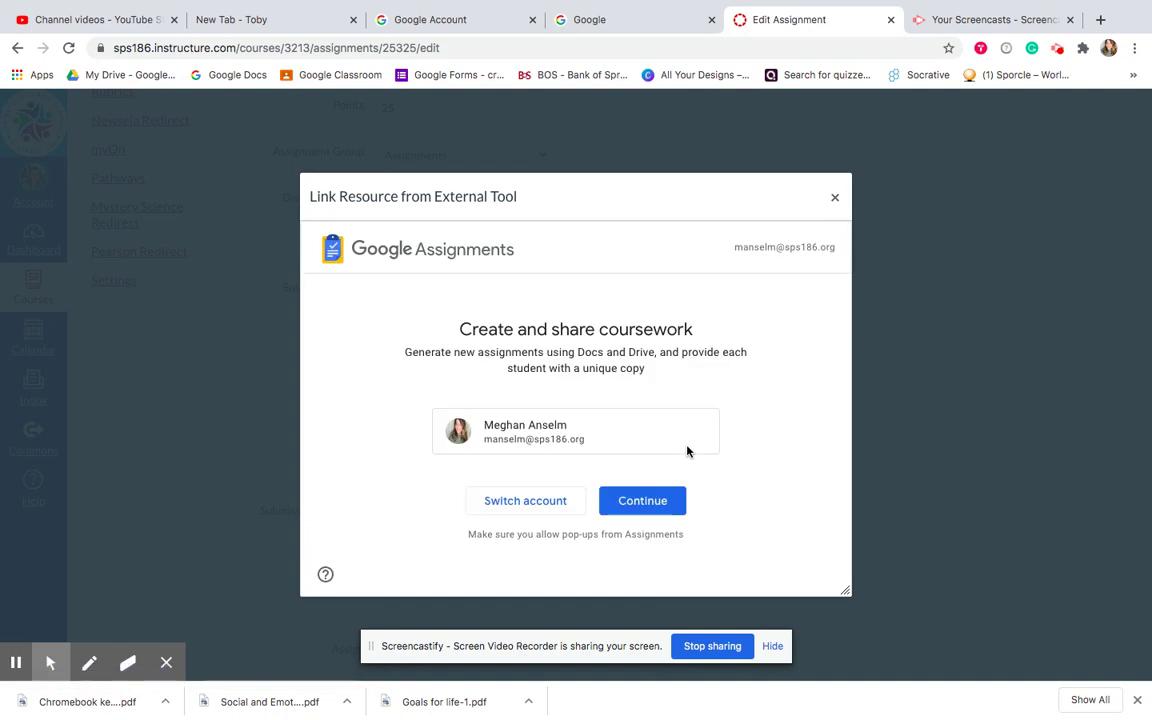
- Continue with the signed-in teacher account and attach the [Template] GM Welcoming Ritual/ Bell Ringers presentation from Google Drive's recent files
{"action": "left_click", "coordinate": [652, 501]}
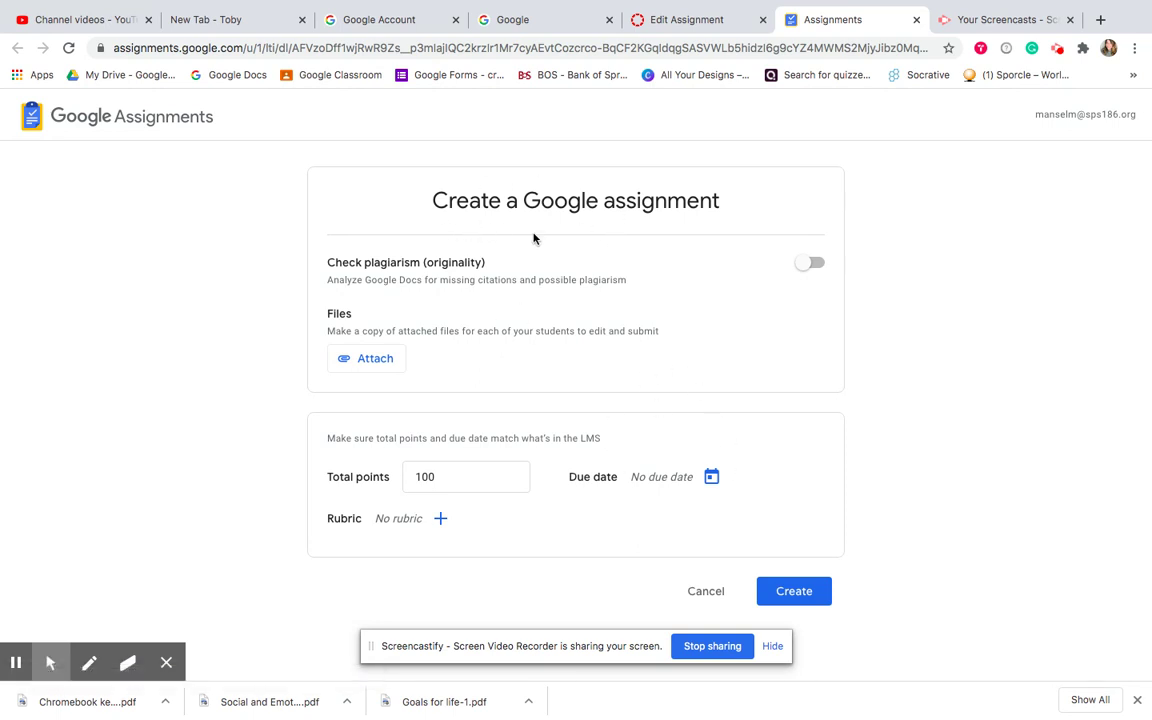
{"action": "left_click", "coordinate": [367, 362]}
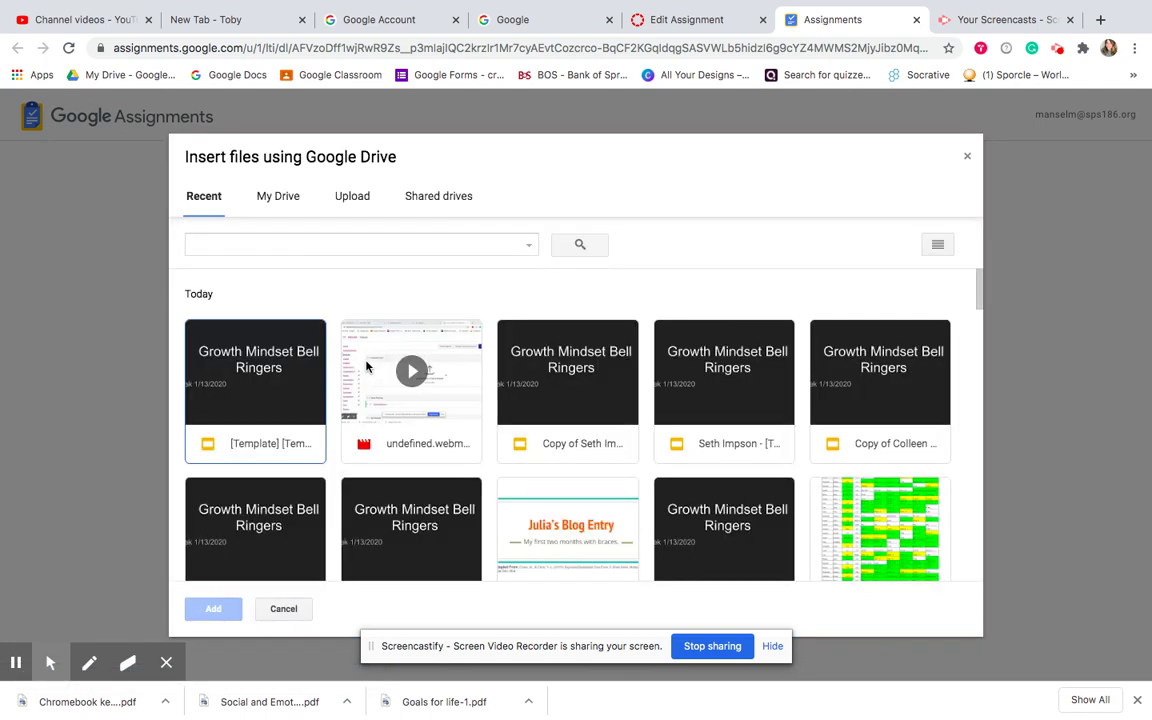
{"action": "double_click", "coordinate": [240, 440]}
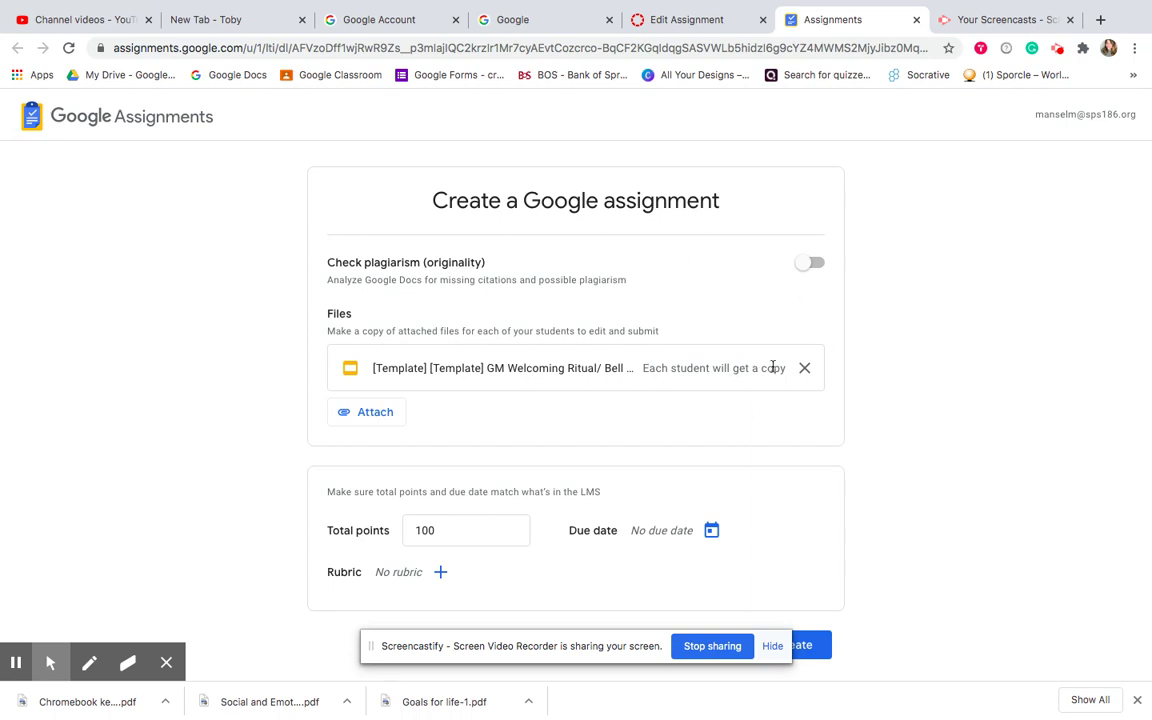
- Set the Google assignment's total points to 25 and create it
{"action": "scroll", "coordinate": [707, 419], "scroll_direction": "down", "scroll_amount": 1}
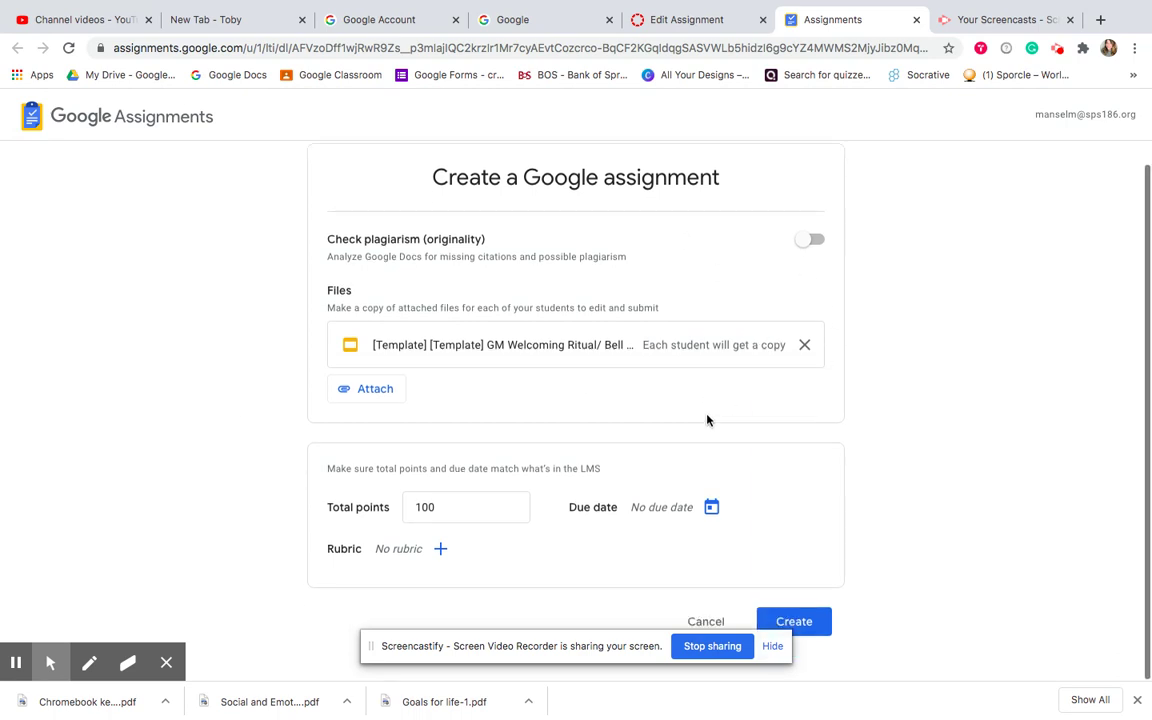
{"action": "left_click", "coordinate": [460, 513]}
{"action": "key", "text": "BackSpace"}
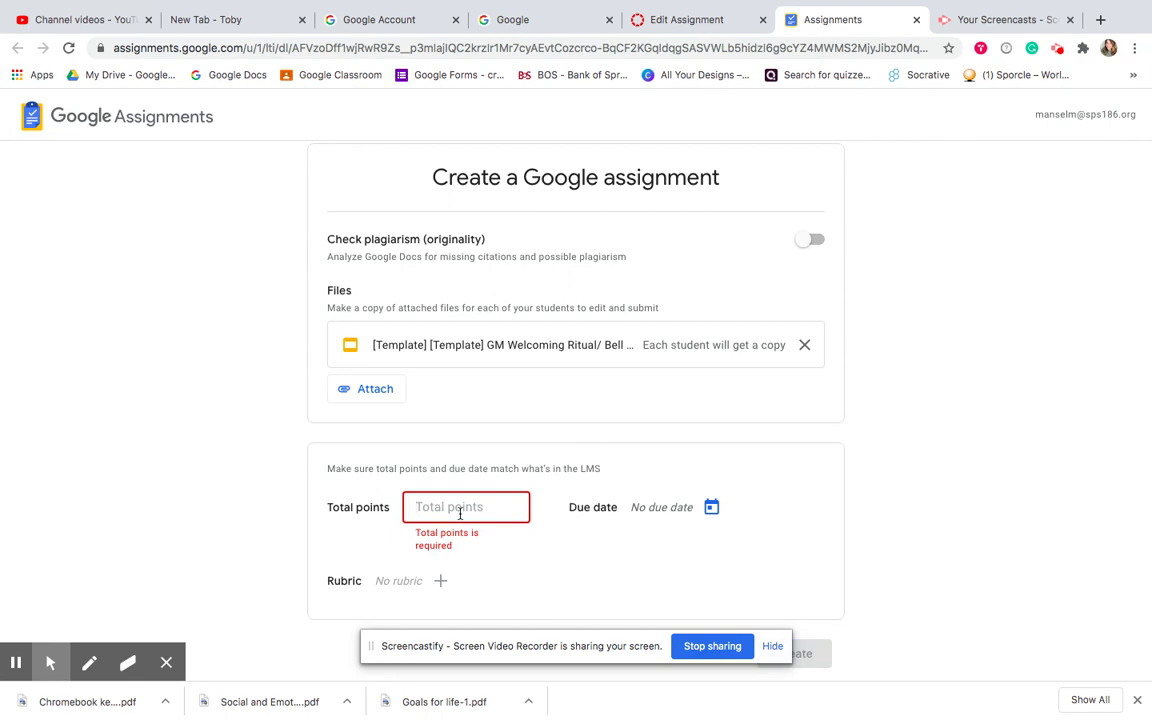
{"action": "type", "text": "25"}
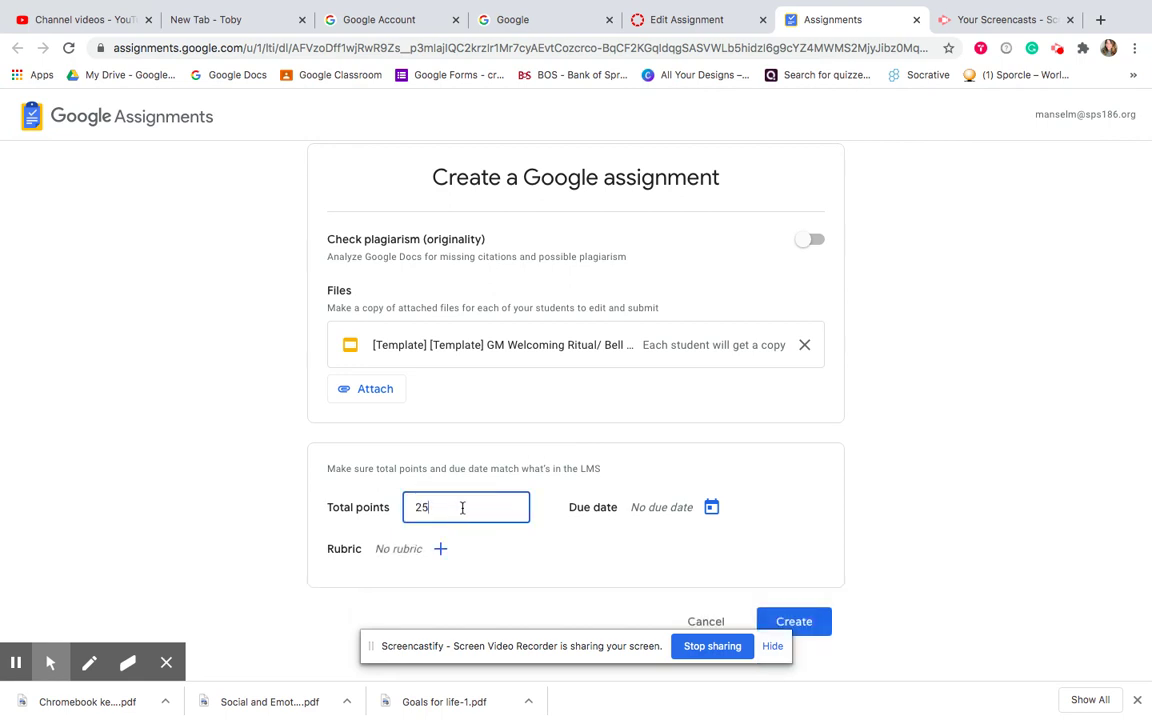
{"action": "left_click", "coordinate": [494, 542]}
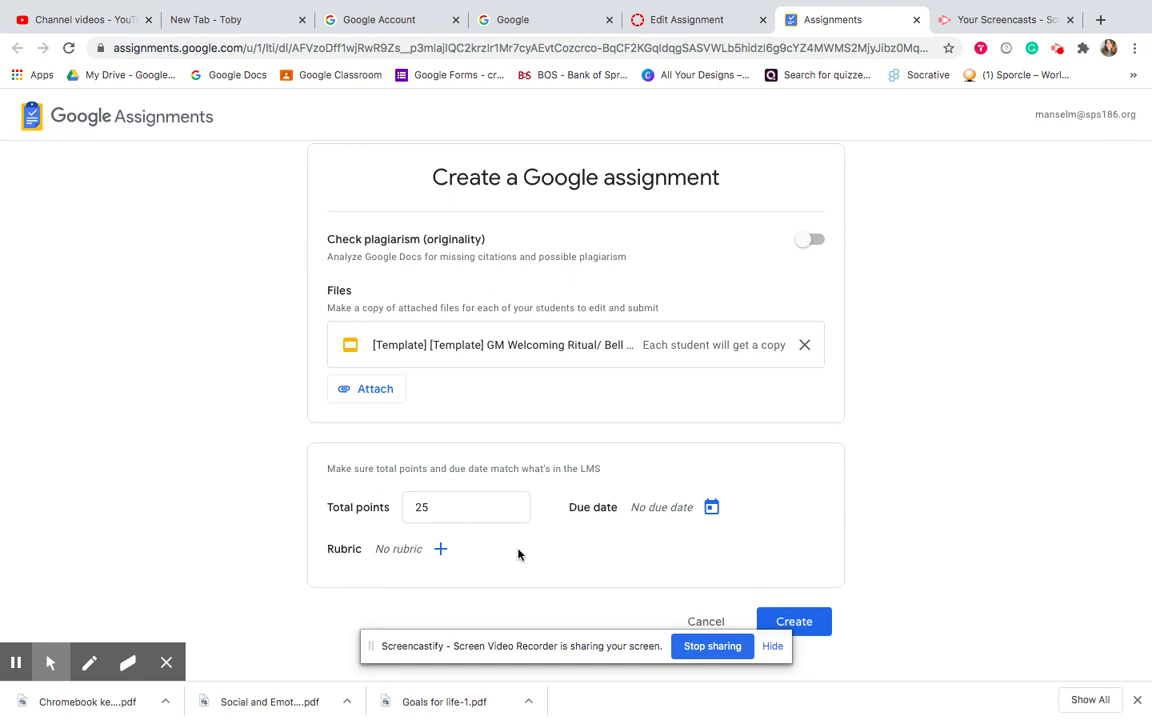
{"action": "left_click", "coordinate": [818, 625]}
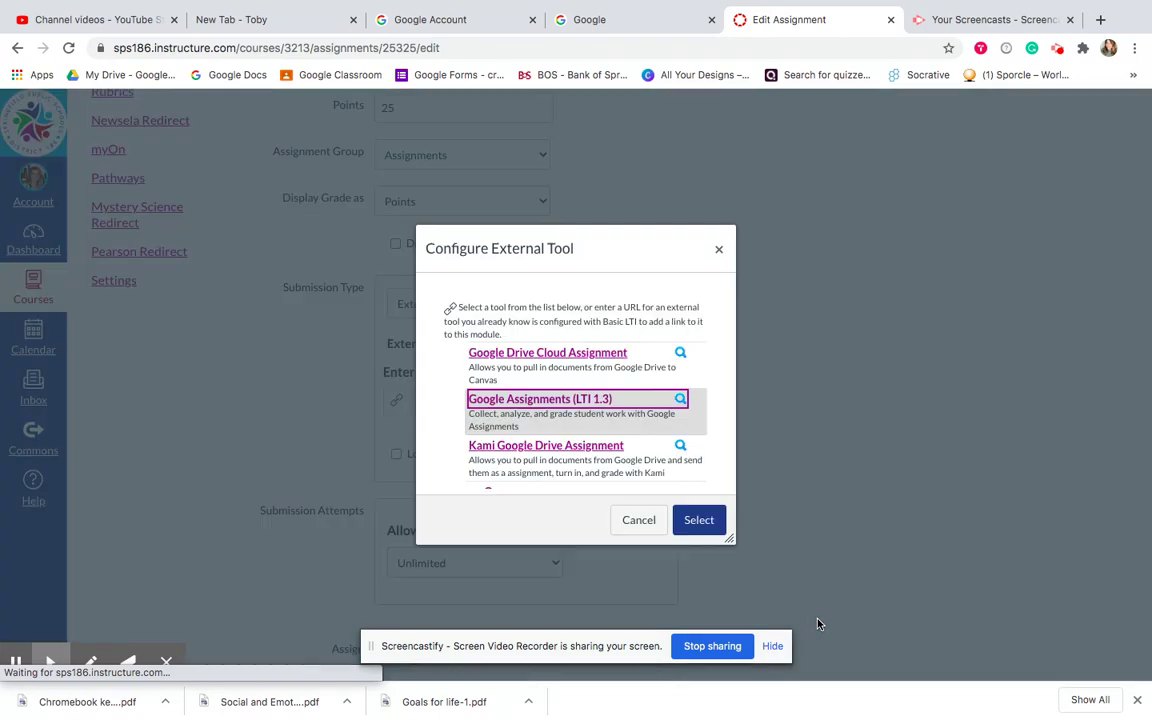
- Confirm Google Assignments as the external tool and save the assignment without adding the unassigned sections
{"action": "left_click", "coordinate": [713, 520]}
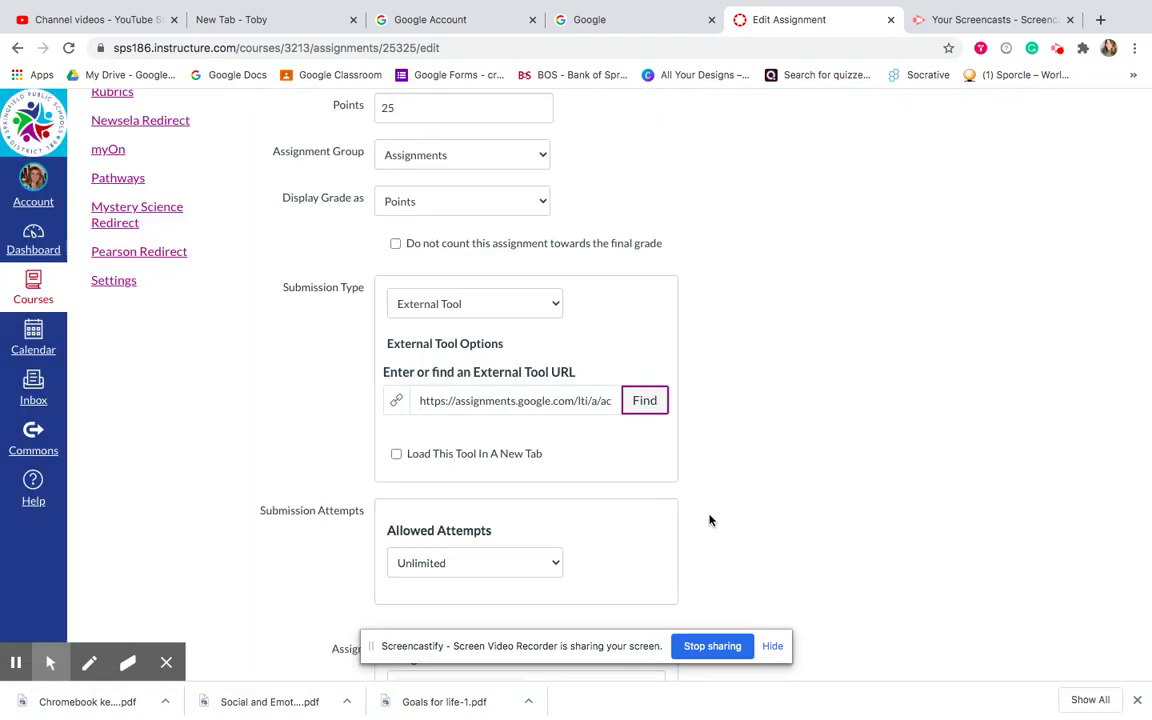
{"action": "scroll", "coordinate": [800, 422], "scroll_direction": "down", "scroll_amount": 1}
{"action": "scroll", "coordinate": [800, 432], "scroll_direction": "up", "scroll_amount": 6}
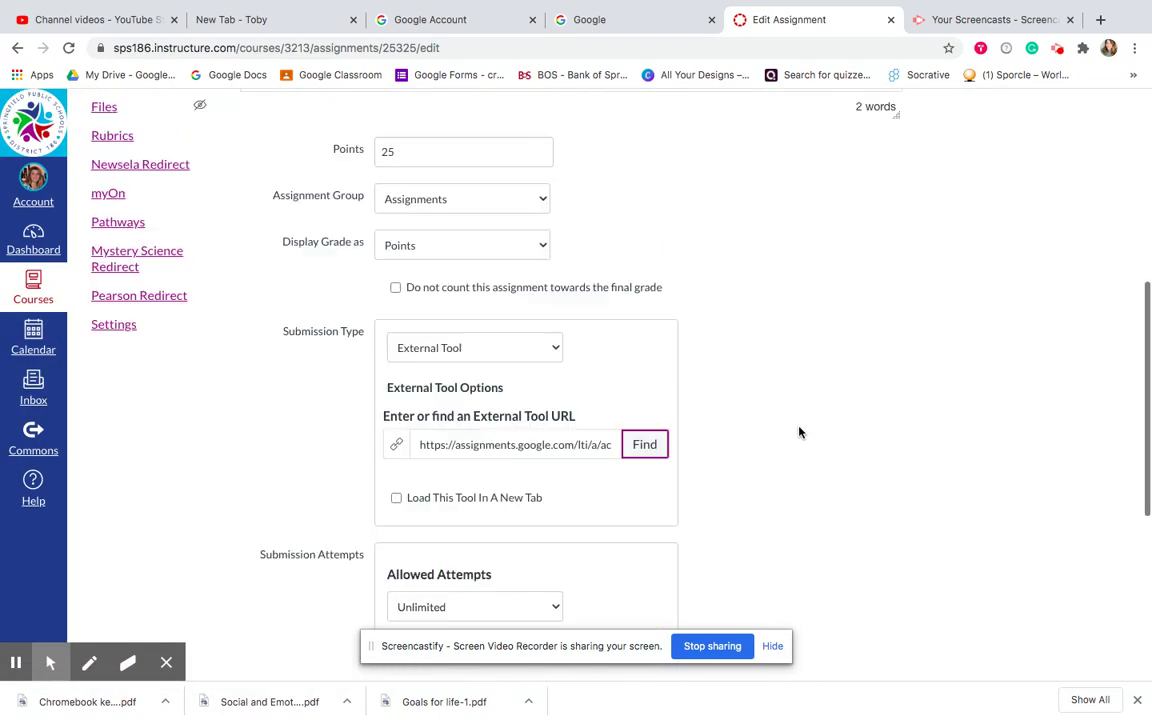
{"action": "scroll", "coordinate": [896, 412], "scroll_direction": "down", "scroll_amount": 15}
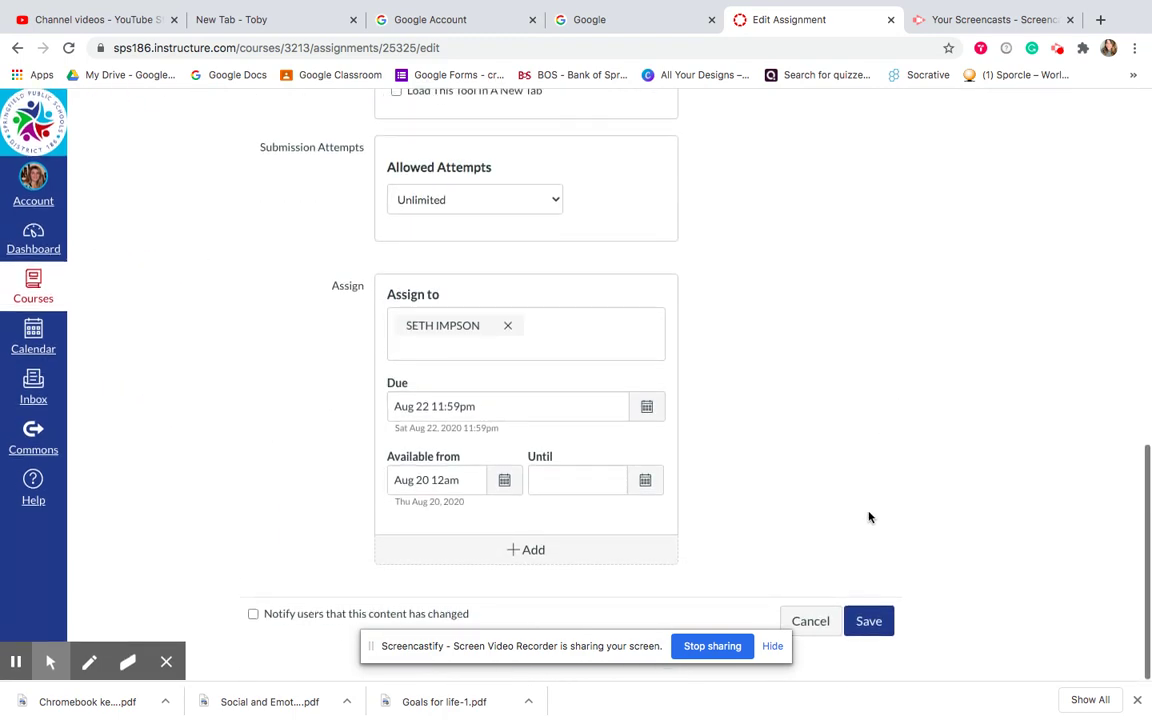
{"action": "left_click", "coordinate": [869, 622]}
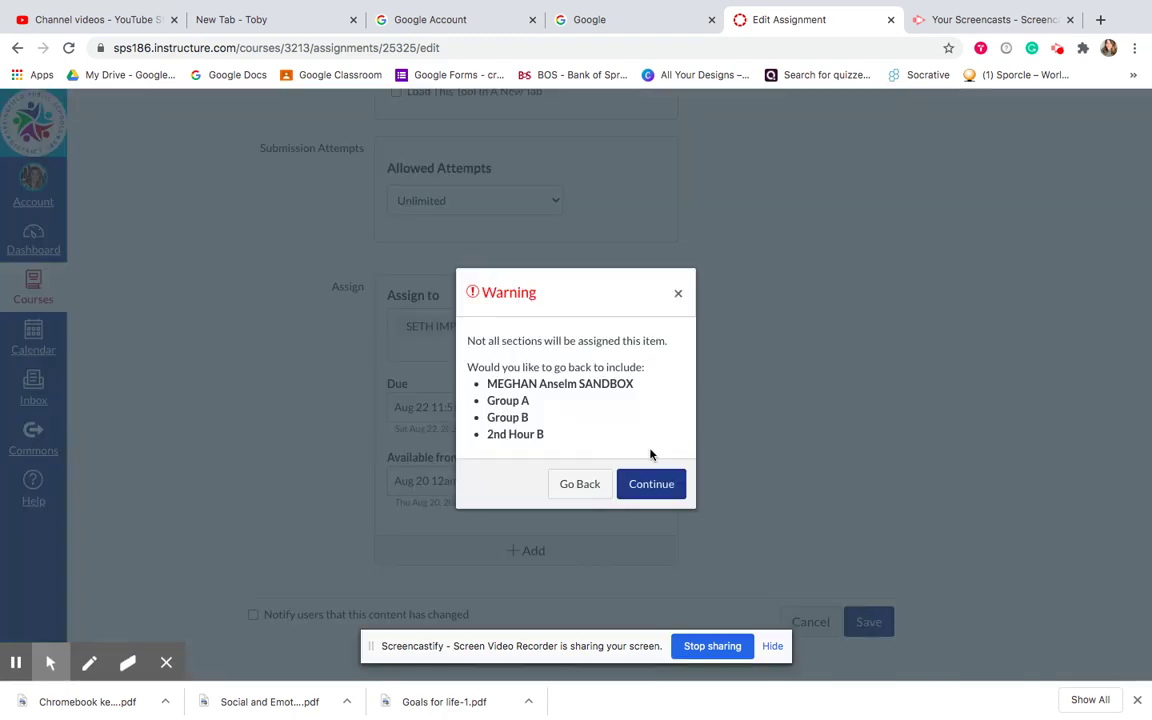
{"action": "left_click", "coordinate": [655, 484]}
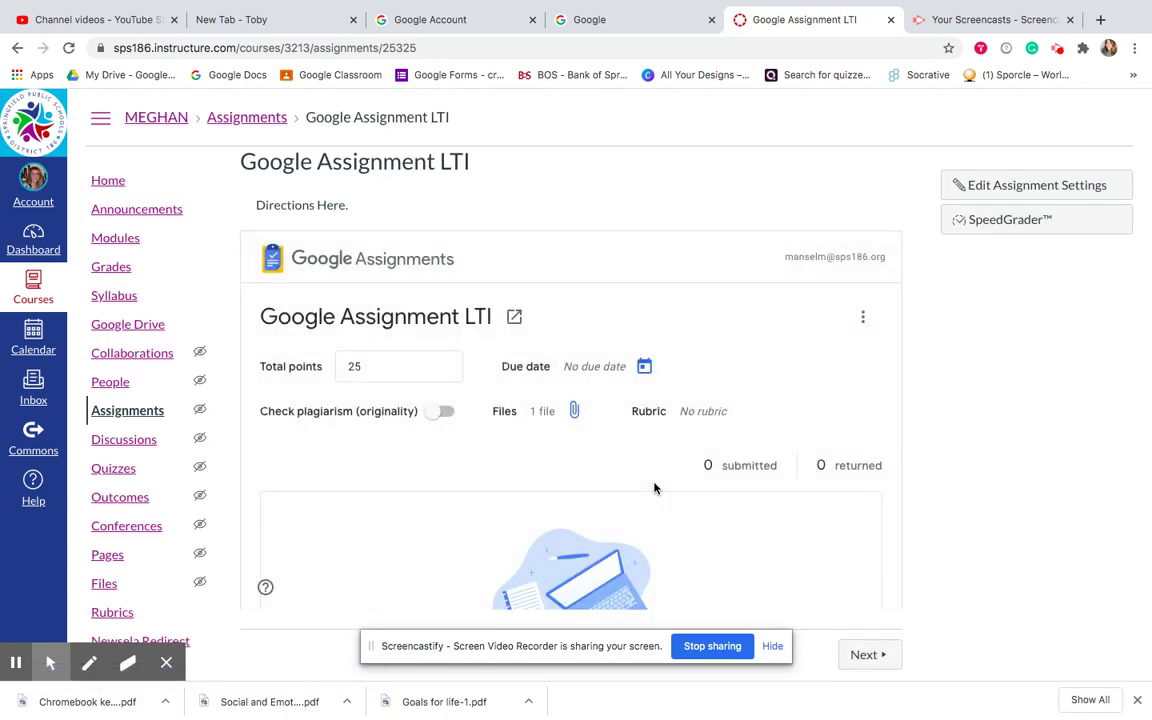
- Switch to the Safari window with the student's view of the assignment and make it full screen
{"action": "scroll", "coordinate": [654, 488], "scroll_direction": "down", "scroll_amount": 3}
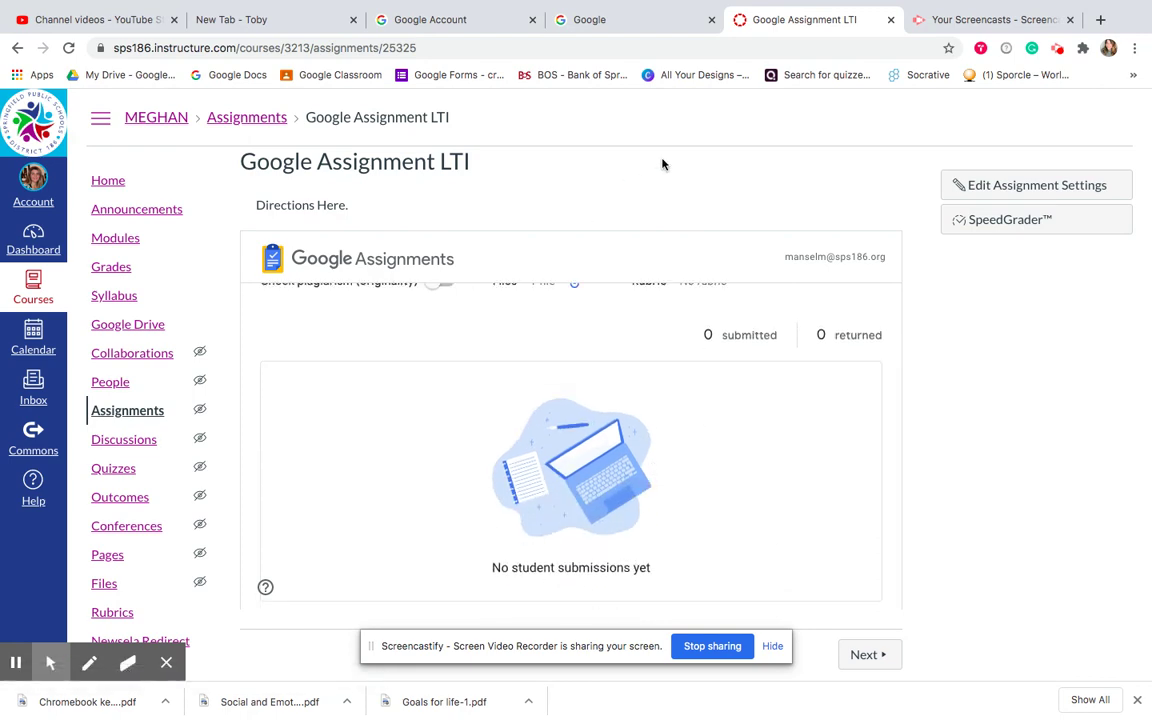
{"action": "left_click", "coordinate": [46, 28]}
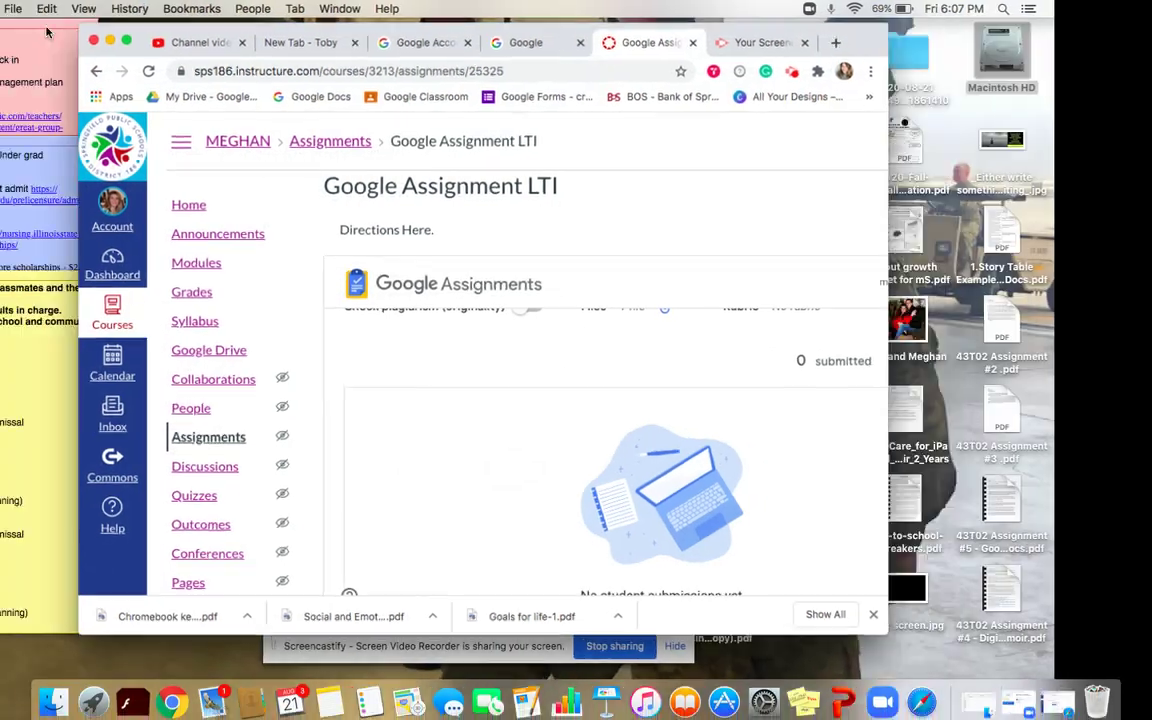
{"action": "left_click", "coordinate": [1062, 706]}
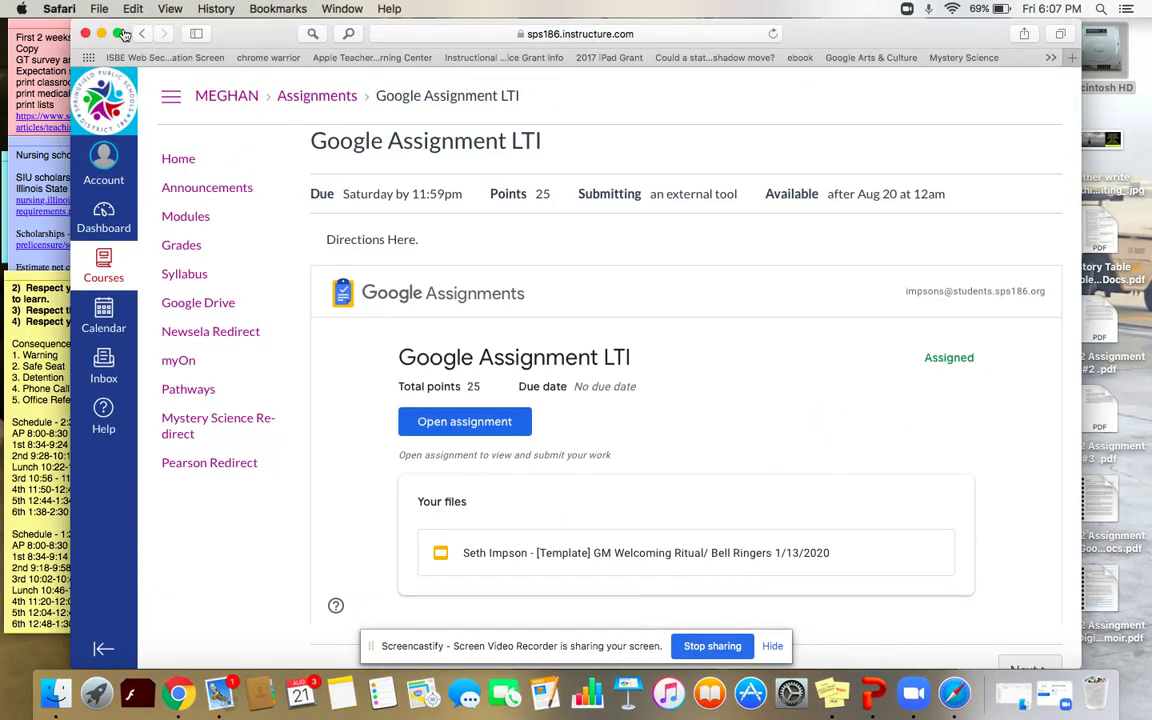
{"action": "left_click", "coordinate": [118, 34]}
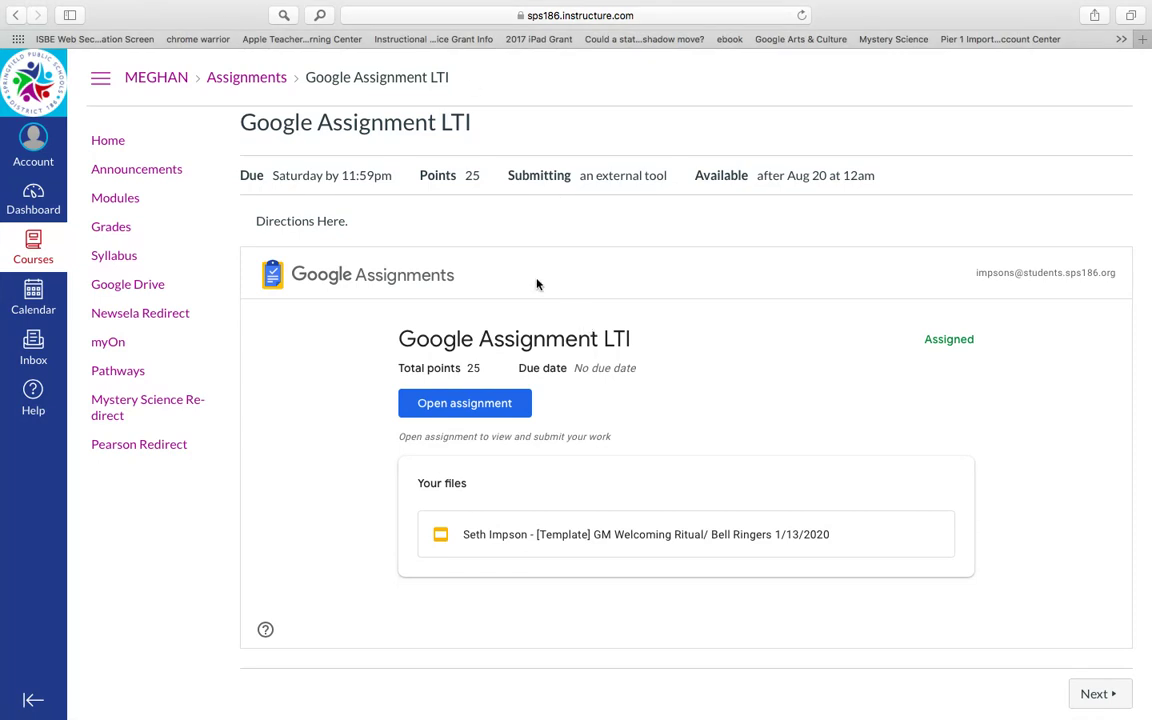
- Open the student's Slides copy of Google Assignment LTI from Modules and enter "dkfldkjflkj" as the response on the Monday slide
{"action": "left_click", "coordinate": [127, 199]}
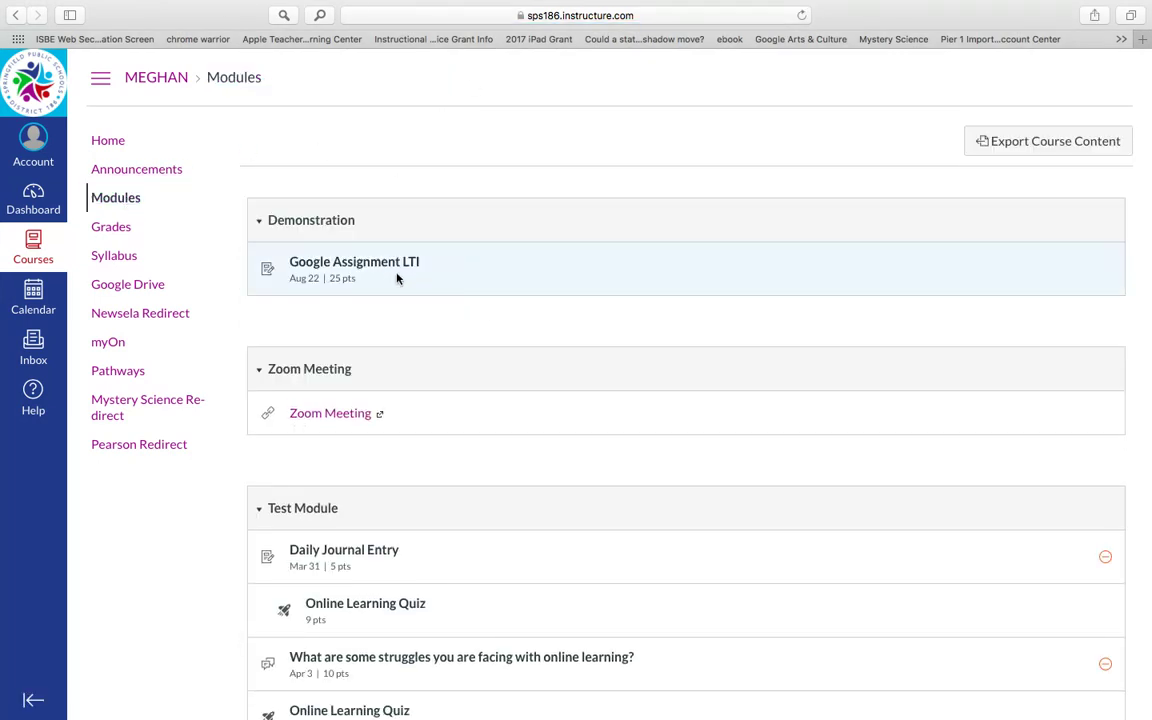
{"action": "left_click", "coordinate": [383, 264]}
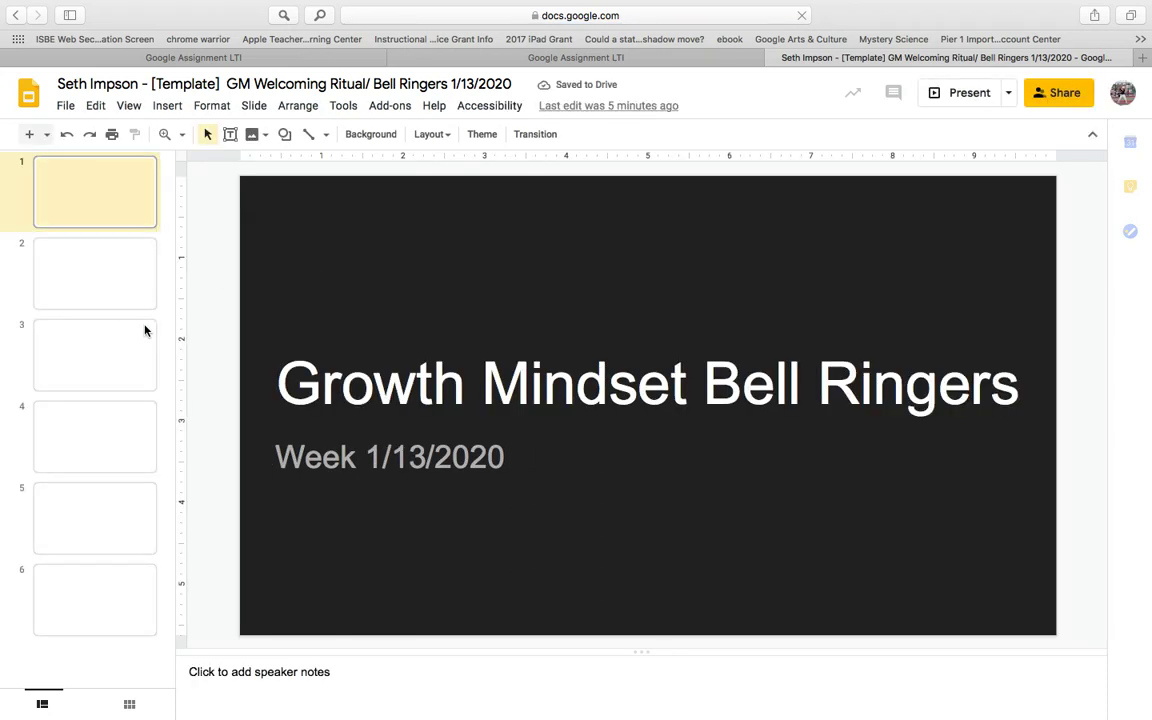
{"action": "left_click", "coordinate": [121, 269]}
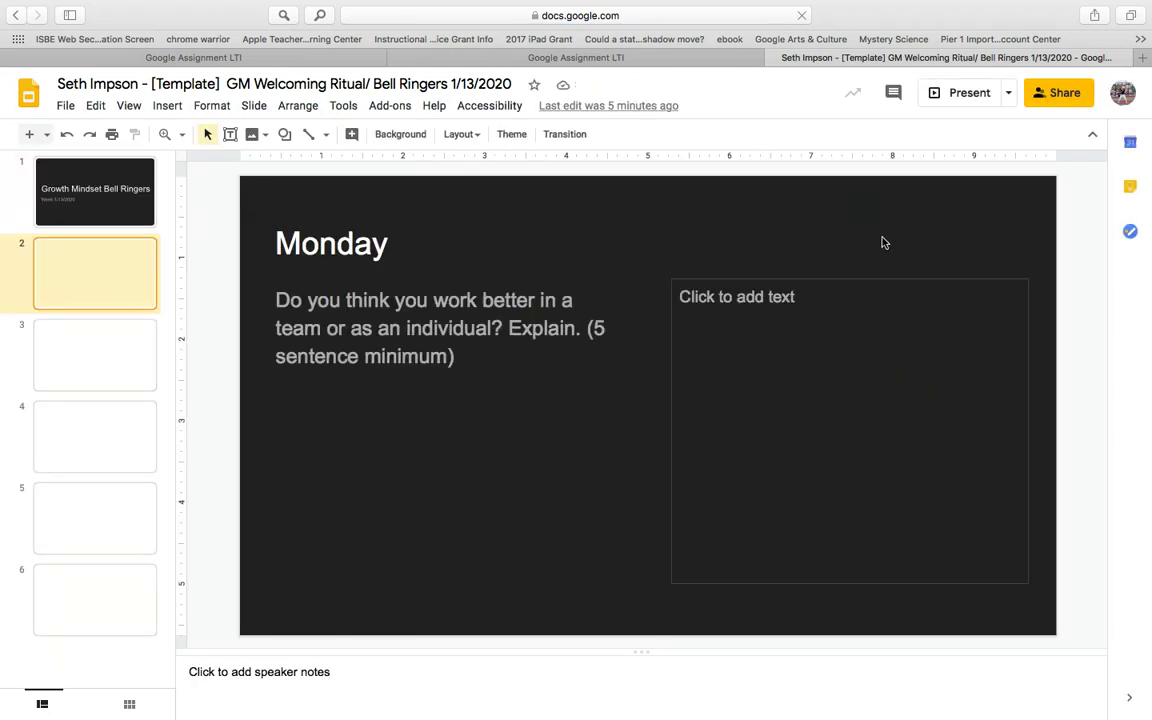
{"action": "left_click", "coordinate": [817, 307]}
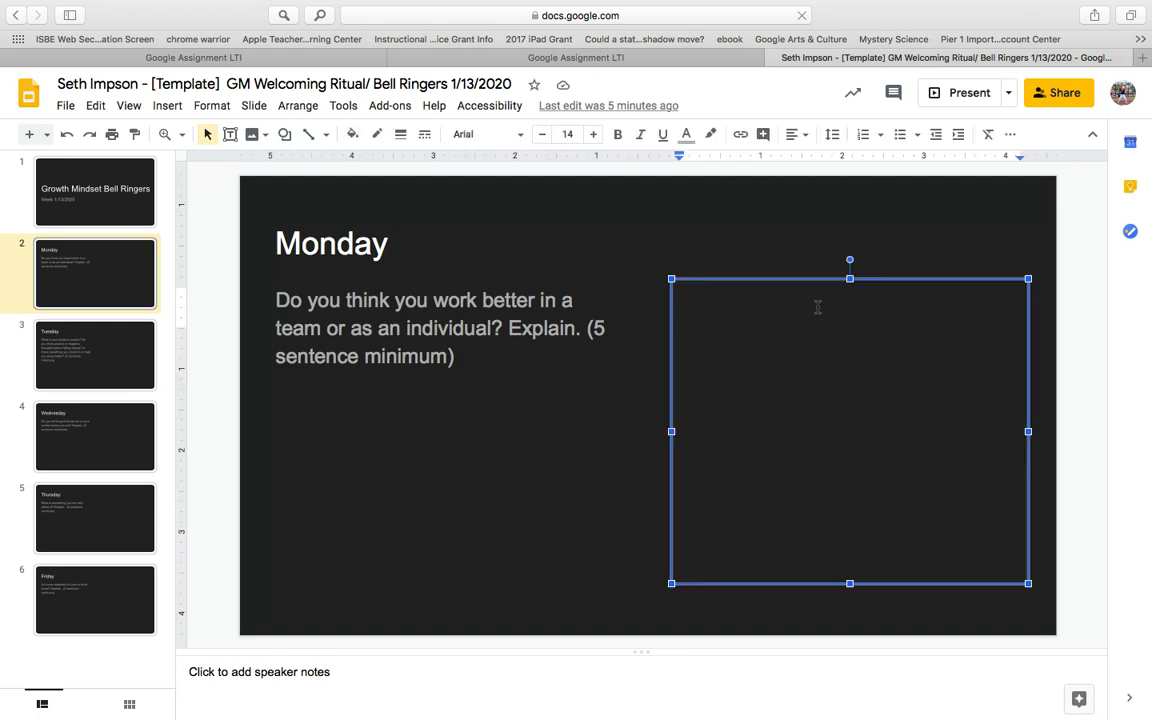
{"action": "type", "text": "dkfldkjflkj"}
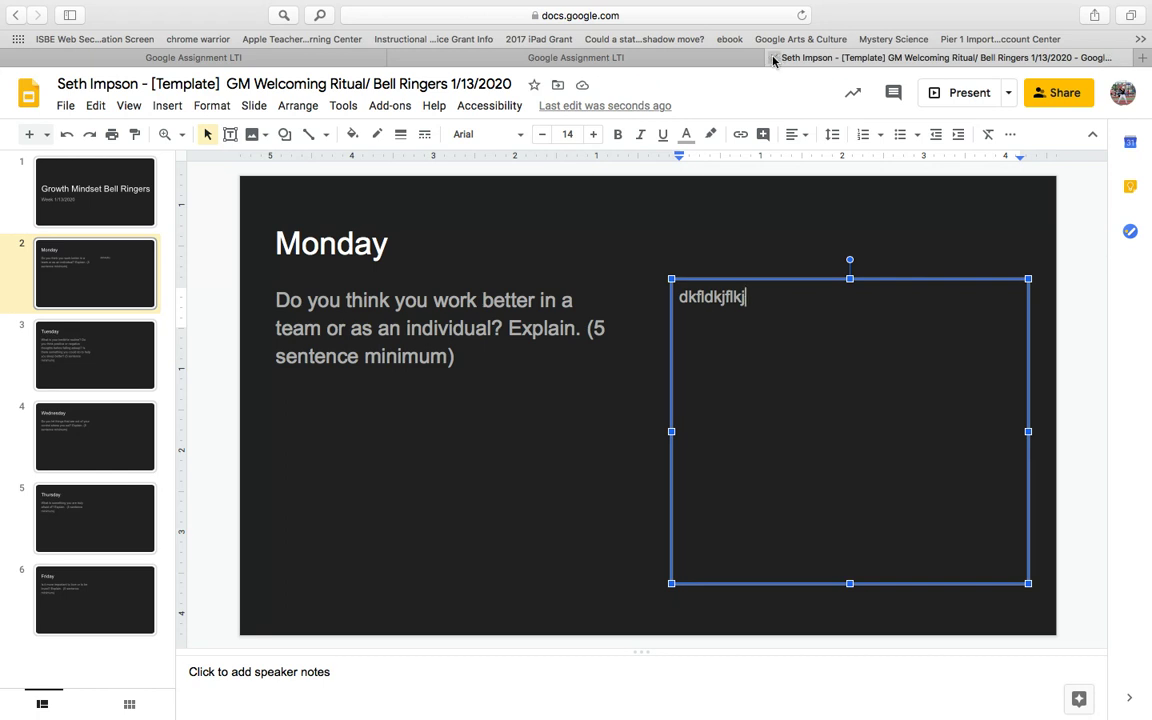
- Close the student's presentation and submit it for Google Assignment LTI, confirming the submission
{"action": "left_click", "coordinate": [773, 58]}
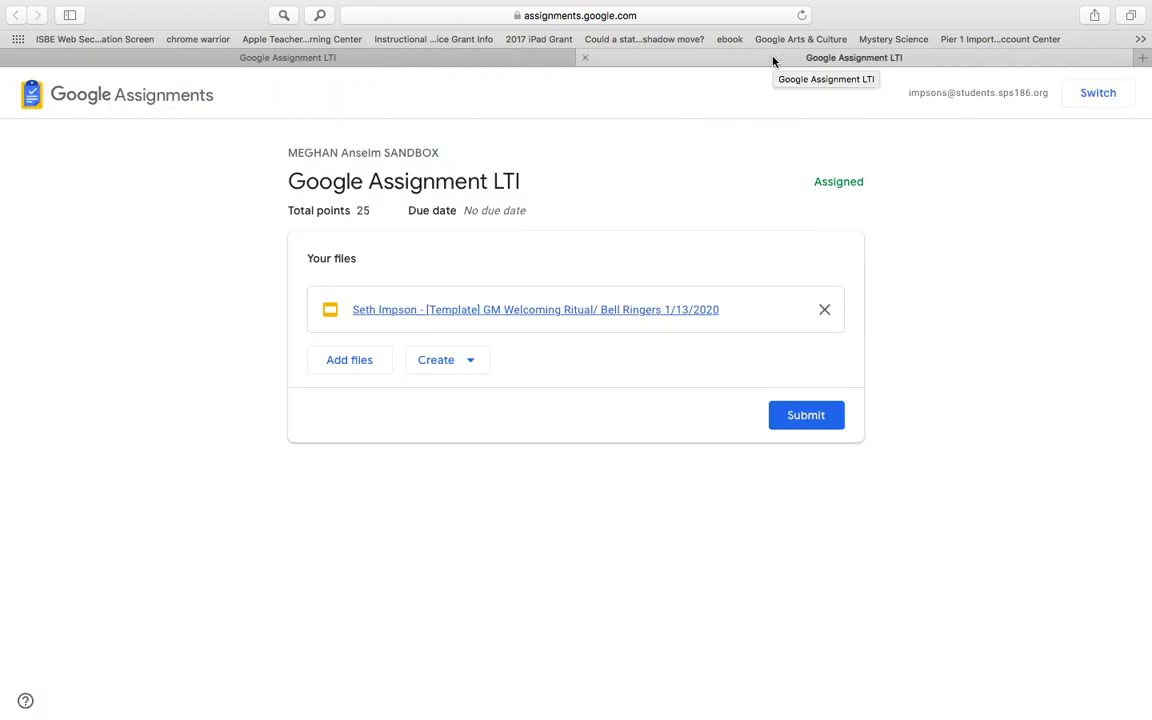
{"action": "left_click", "coordinate": [798, 419]}
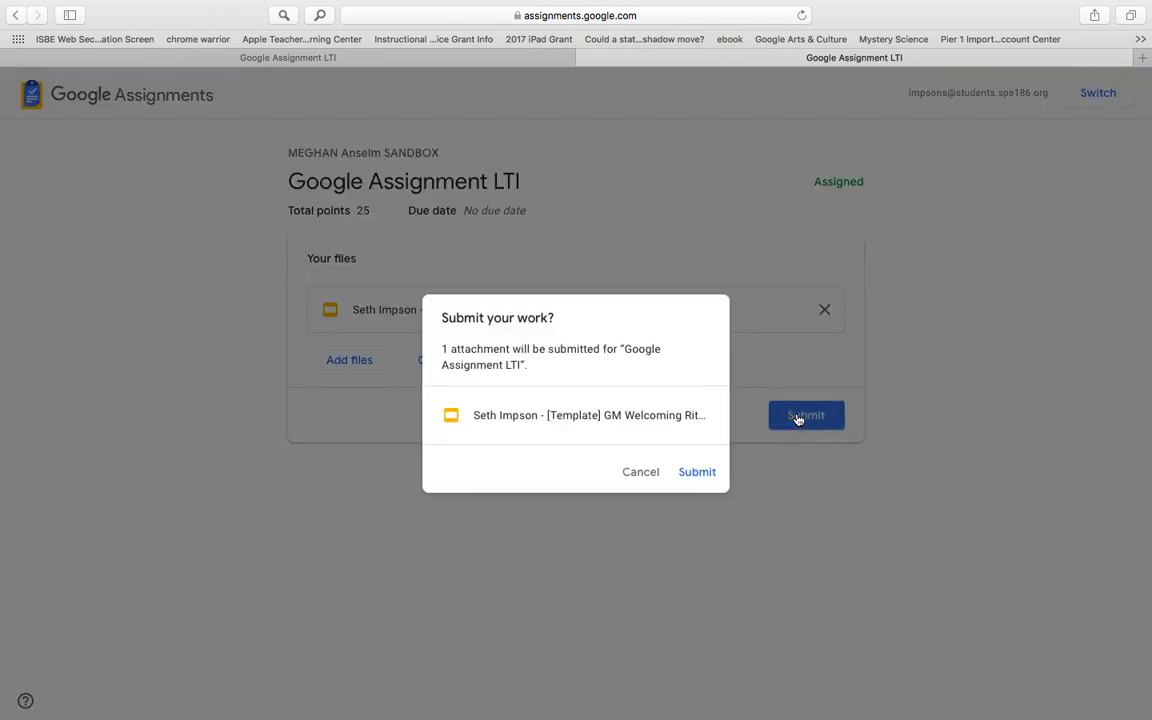
{"action": "left_click", "coordinate": [700, 476]}
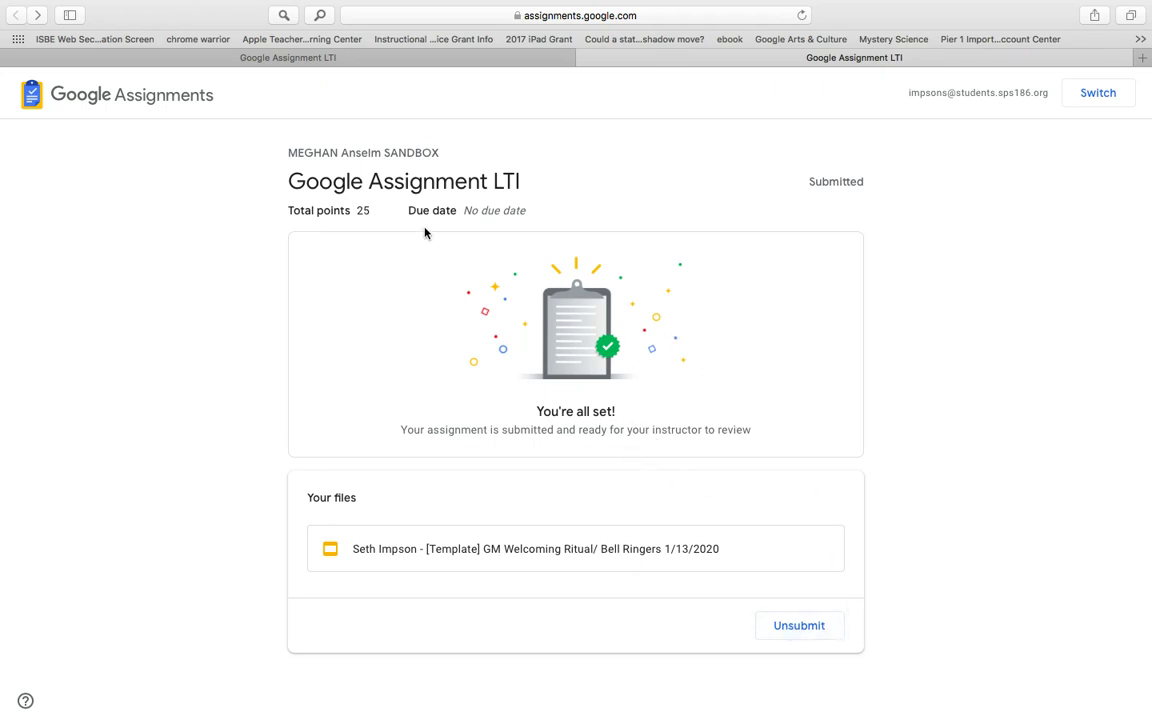
- Take Safari out of full screen and minimize it, then switch to the teacher's Canvas assignment in Chrome and make it full screen
{"action": "mouse_move", "coordinate": [247, 2]}
{"action": "left_click", "coordinate": [47, 30]}
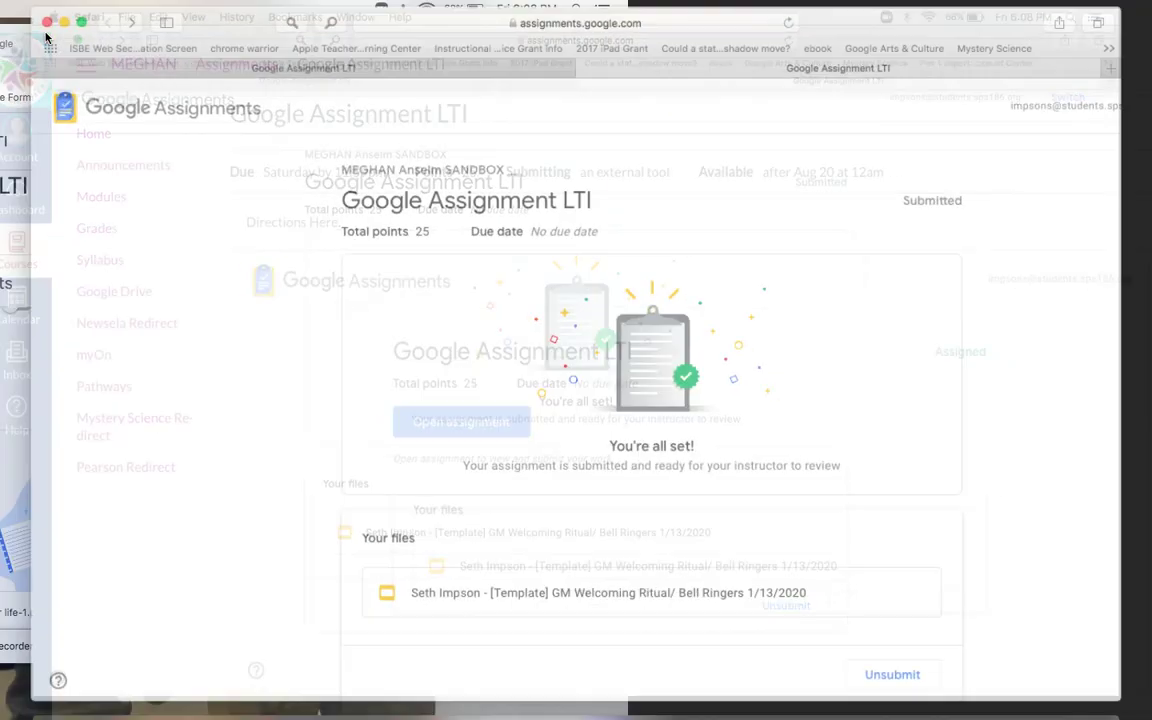
{"action": "left_click", "coordinate": [102, 30]}
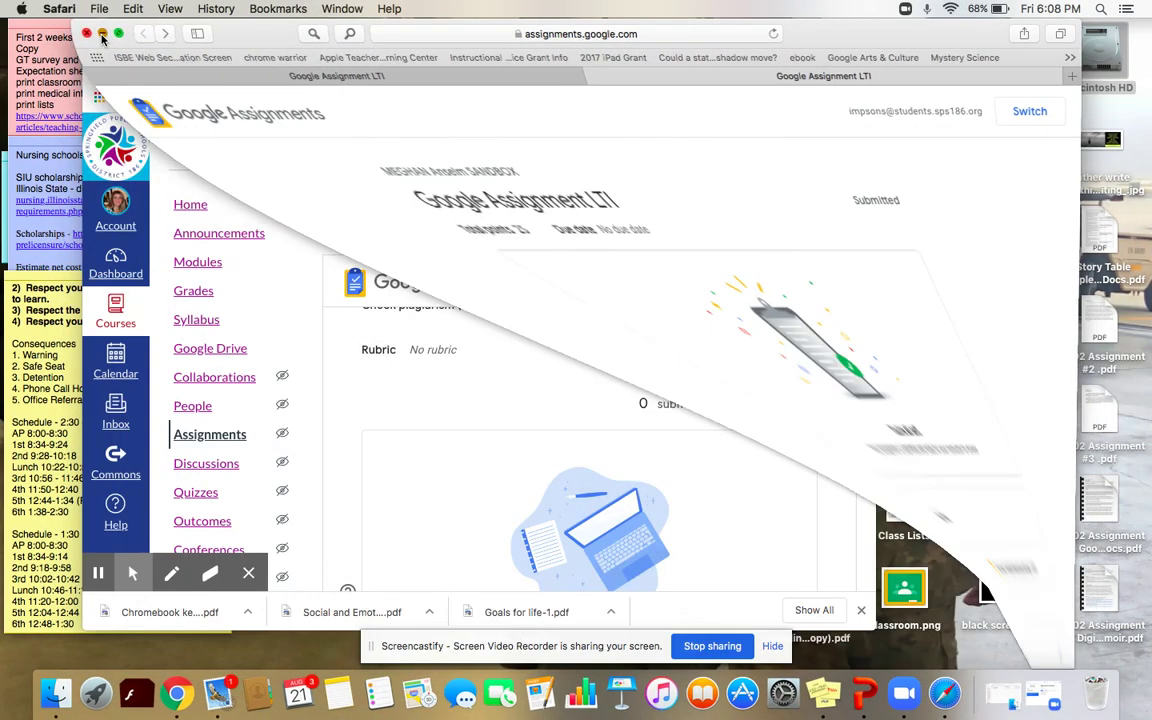
{"action": "left_click", "coordinate": [129, 42]}
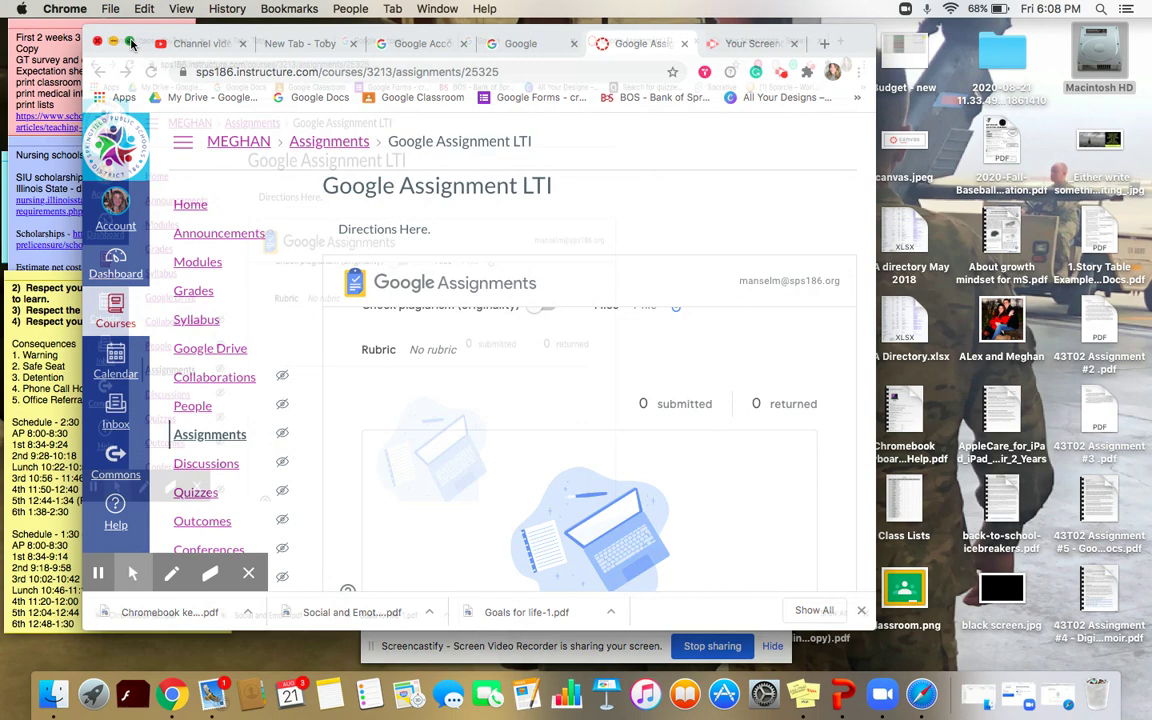
{"action": "scroll", "coordinate": [529, 331], "scroll_direction": "up", "scroll_amount": 3}
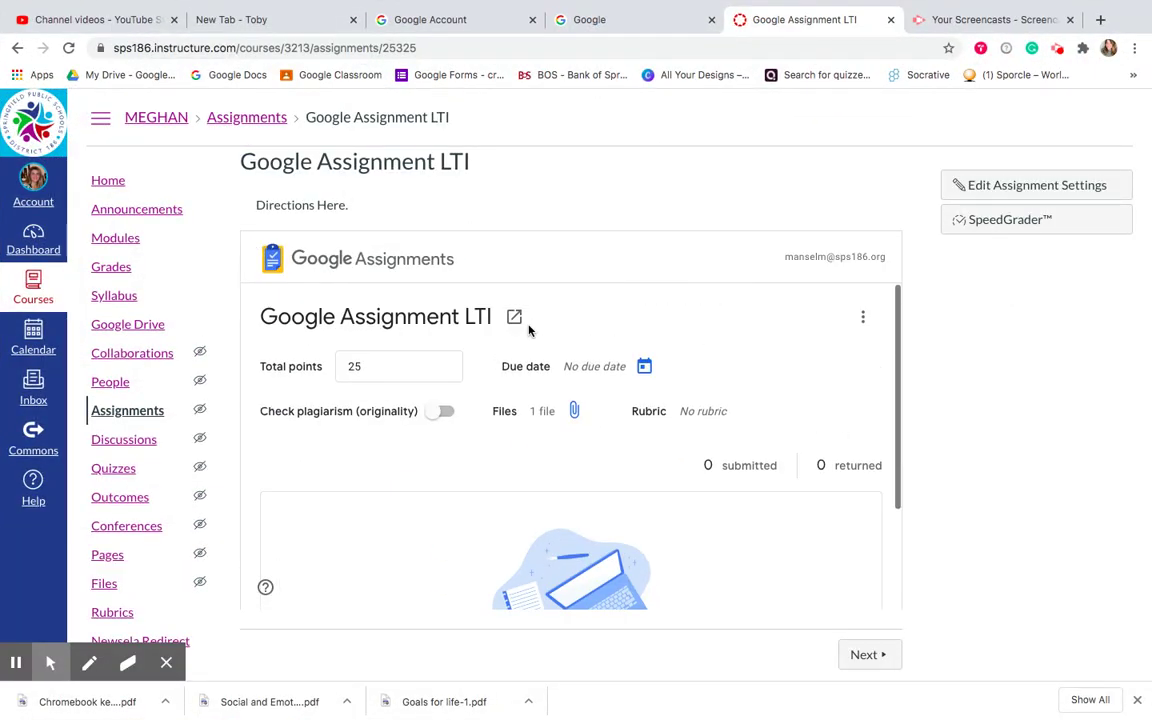
- Reload the Google Assignment LTI page and check the student submission list
{"action": "left_click", "coordinate": [511, 48]}
{"action": "key", "text": "Return"}
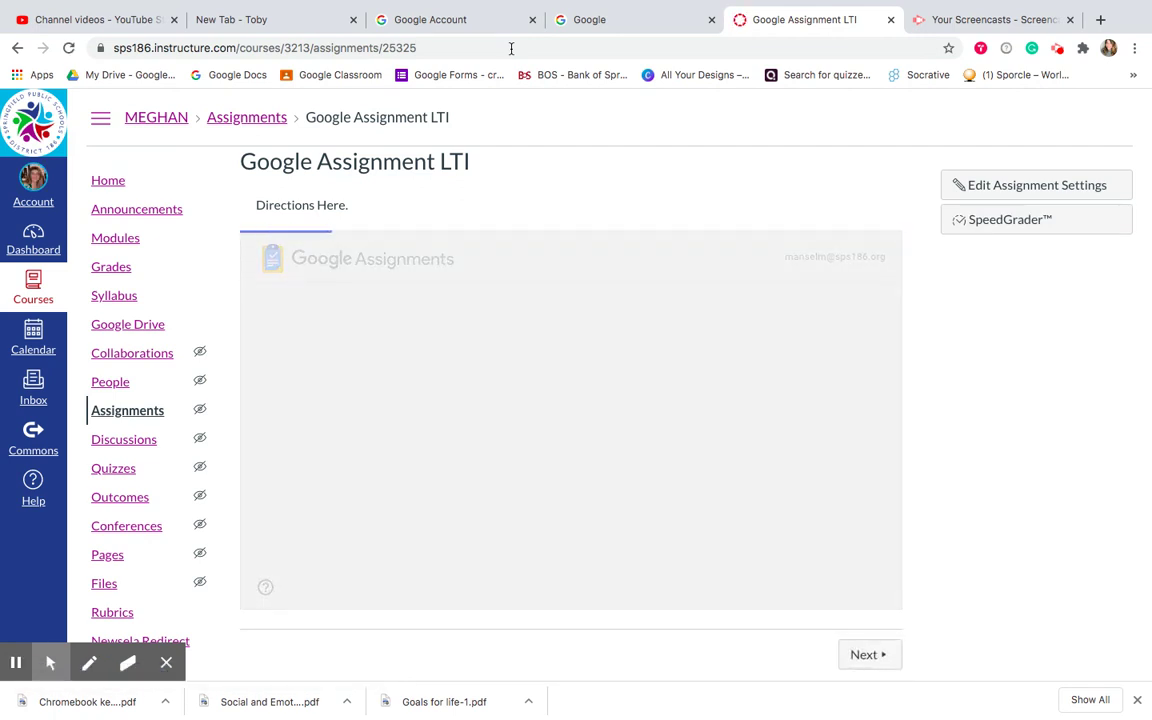
{"action": "scroll", "coordinate": [577, 328], "scroll_direction": "down", "scroll_amount": 2}
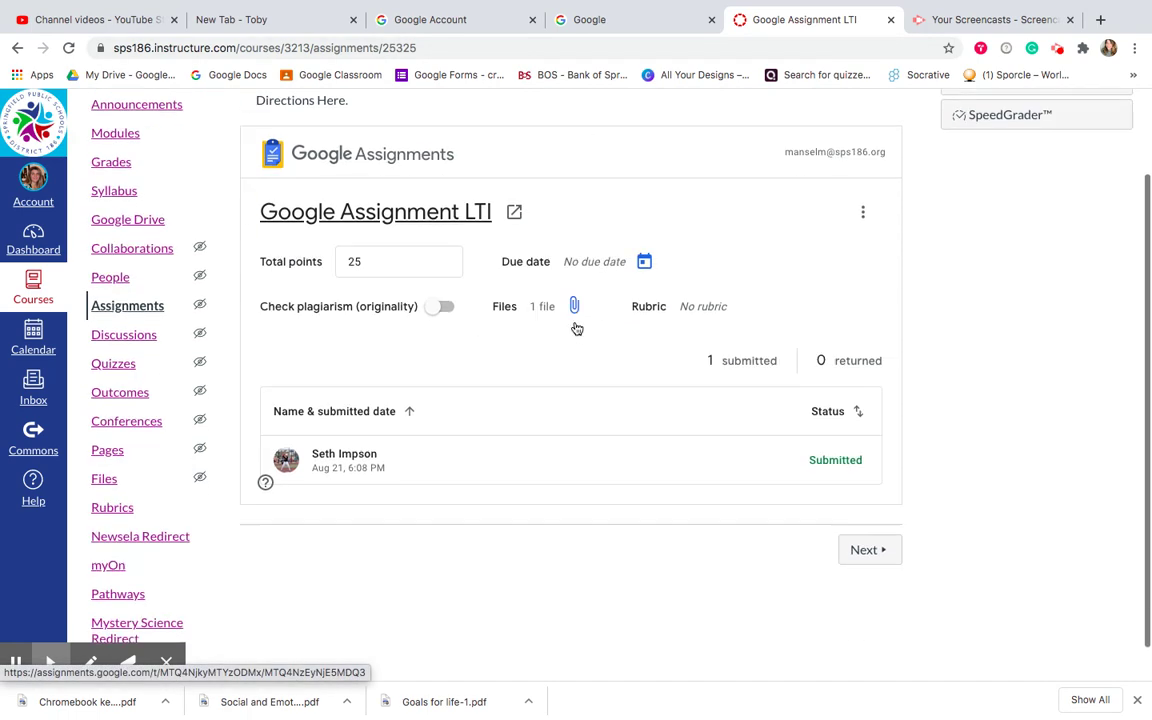
{"action": "scroll", "coordinate": [373, 462], "scroll_direction": "up", "scroll_amount": 2}
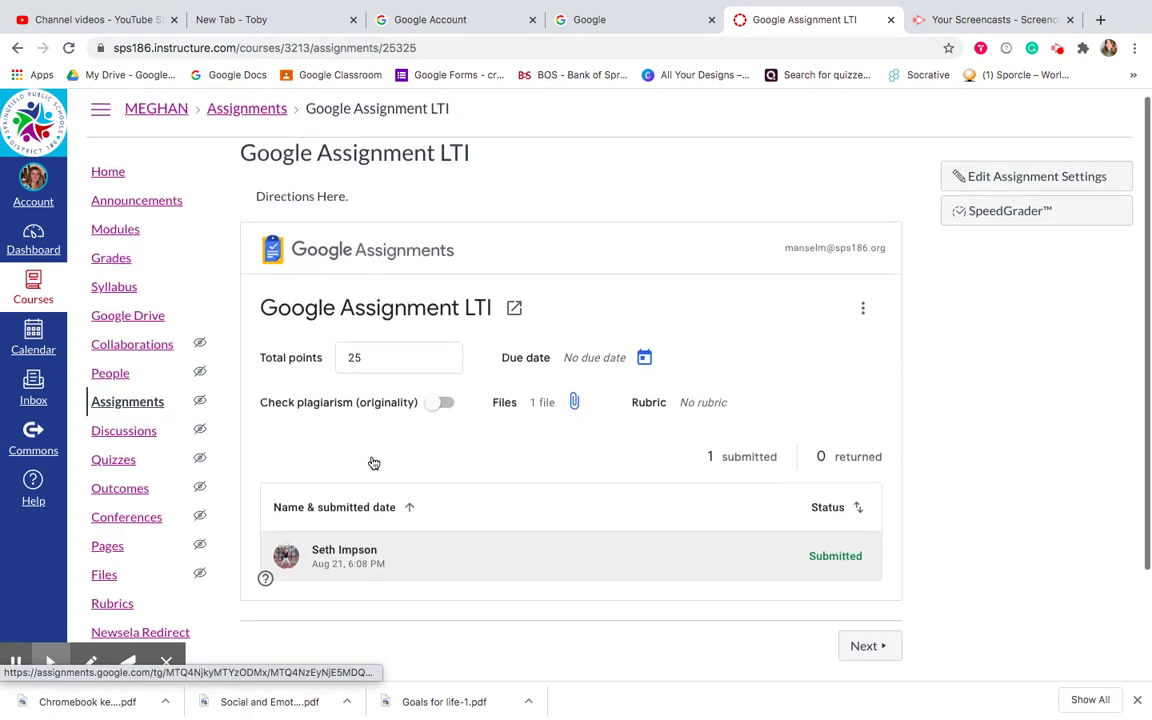
- Grade the student's Google Assignment LTI in SpeedGrader with 25 points, submit the assessment, and close SpeedGrader
{"action": "left_click", "coordinate": [1007, 227]}
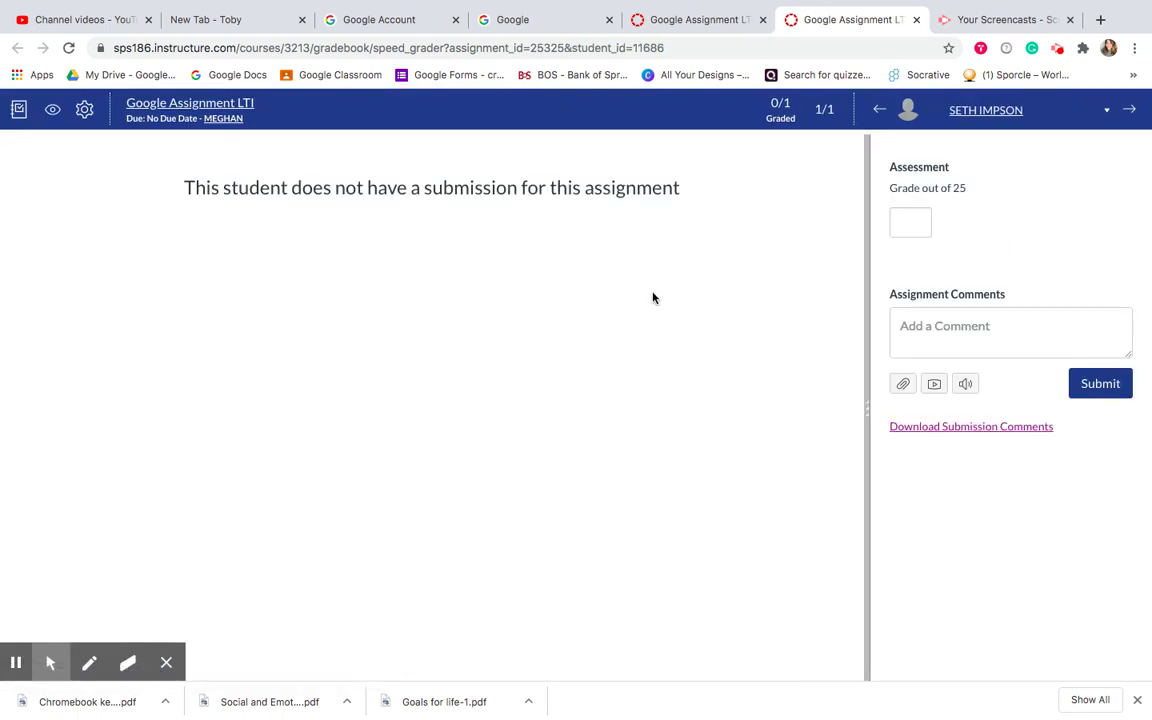
{"action": "left_click", "coordinate": [913, 222]}
{"action": "type", "text": "25"}
{"action": "left_click", "coordinate": [1109, 384]}
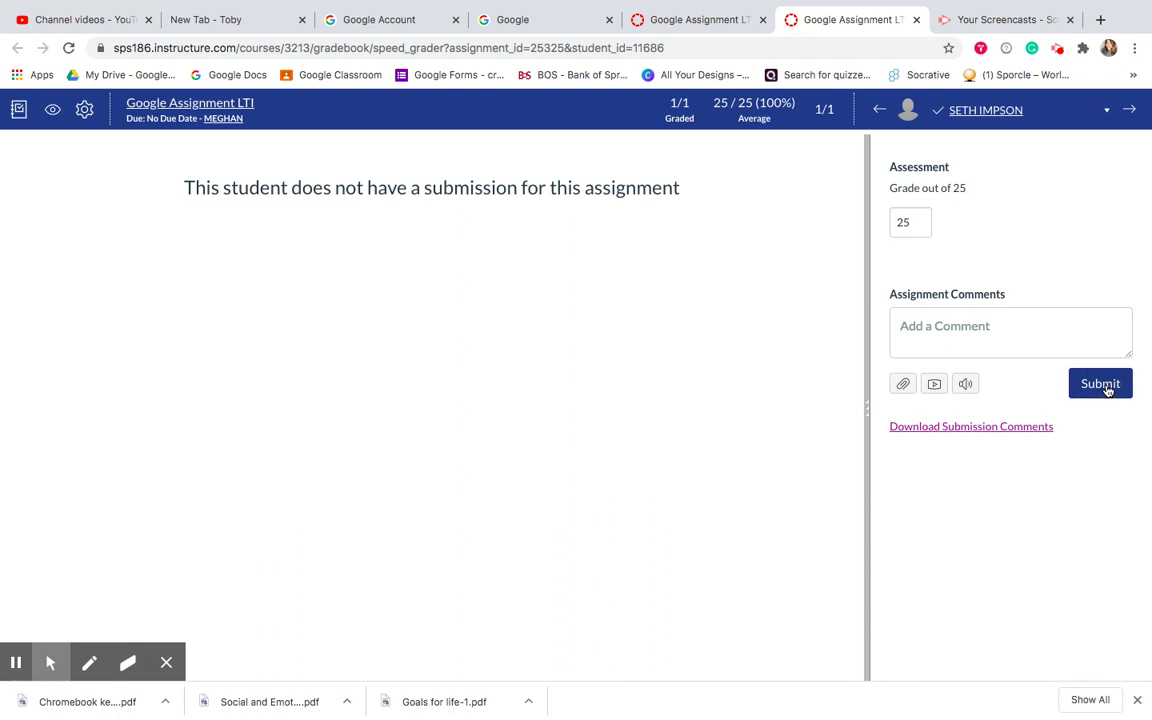
{"action": "left_click", "coordinate": [915, 20]}
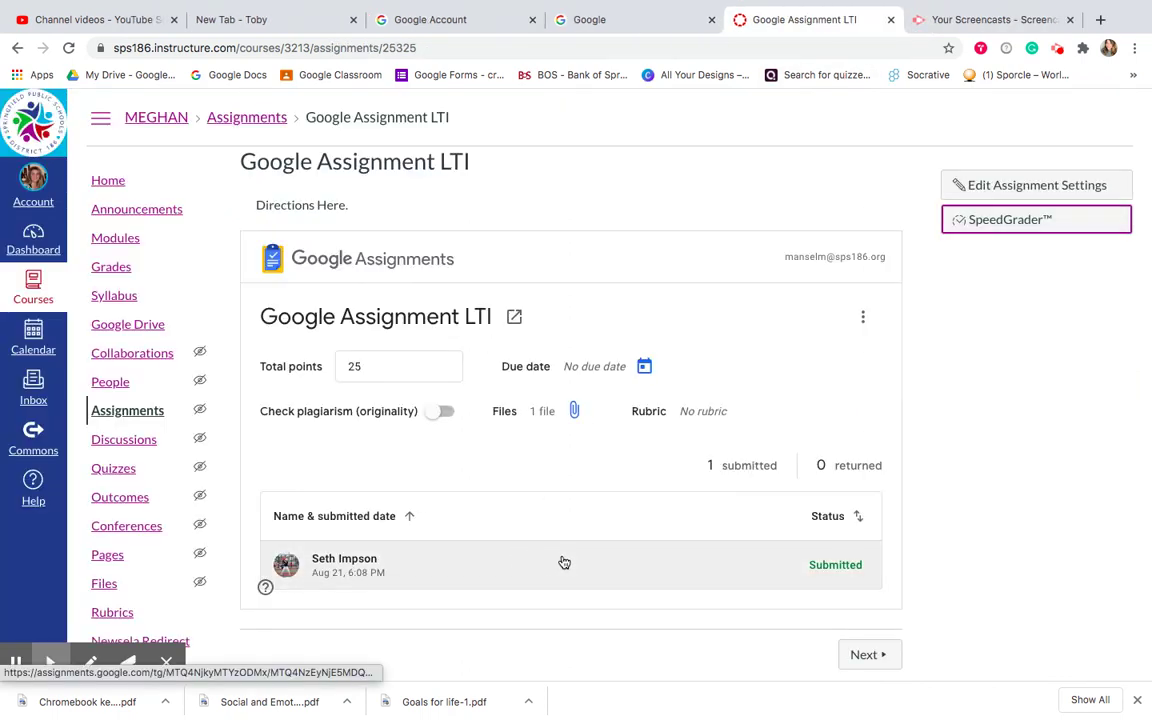
- Open the student's submission in Google Assignments, view the Monday slide response and the overall feedback field, and close it
{"action": "scroll", "coordinate": [361, 567], "scroll_direction": "down", "scroll_amount": 3}
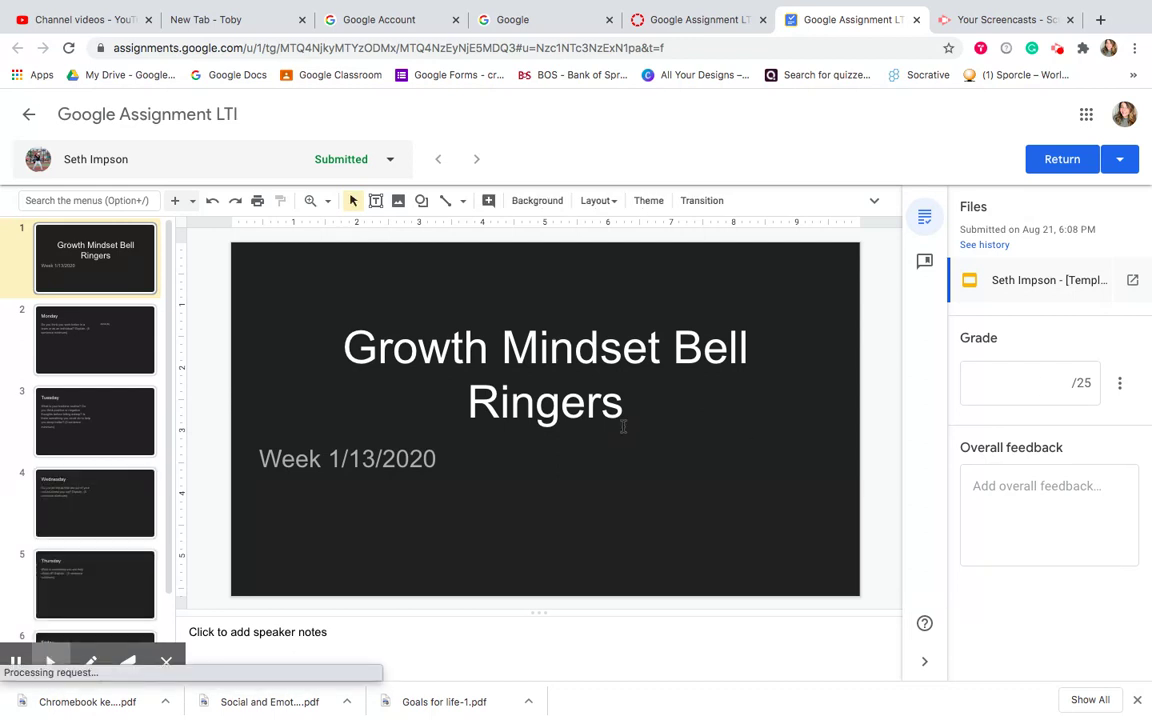
{"action": "left_click", "coordinate": [123, 356]}
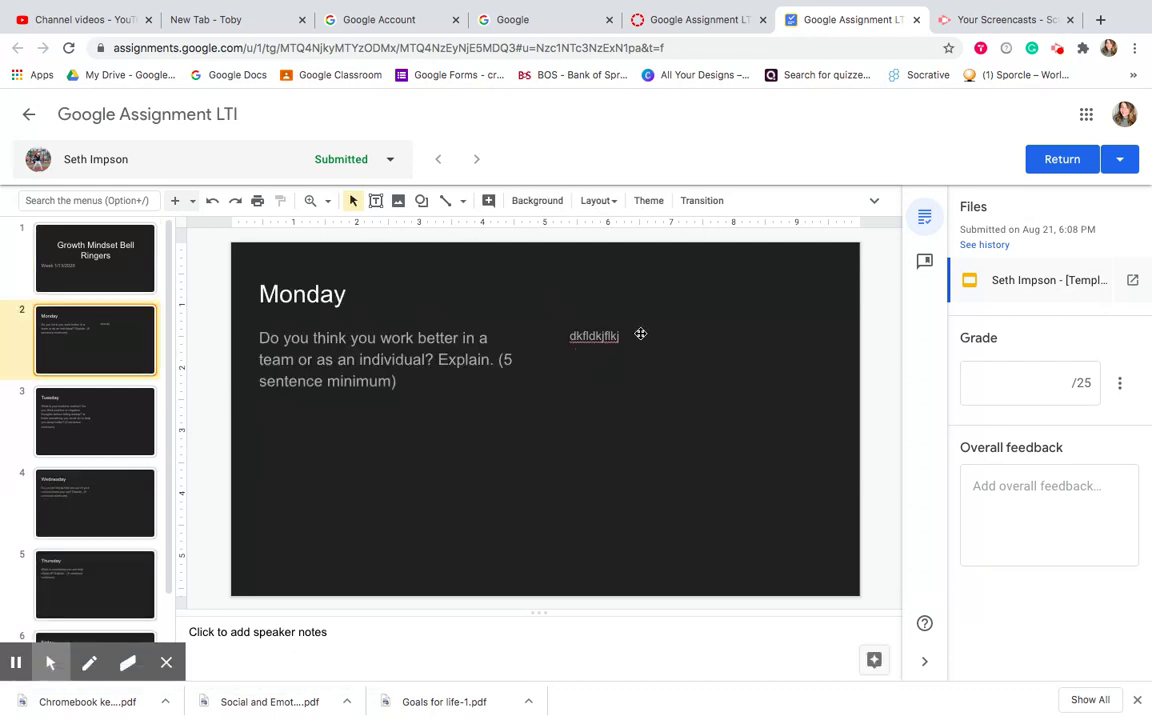
{"action": "left_click", "coordinate": [988, 492]}
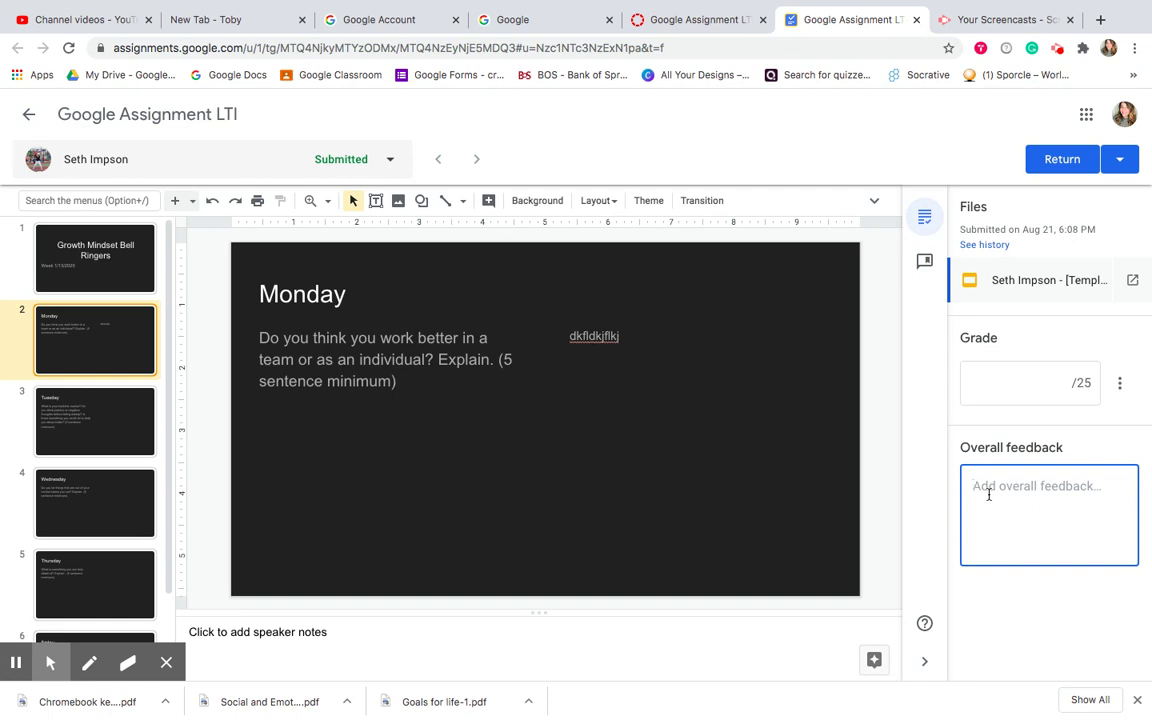
{"action": "left_click", "coordinate": [918, 26]}
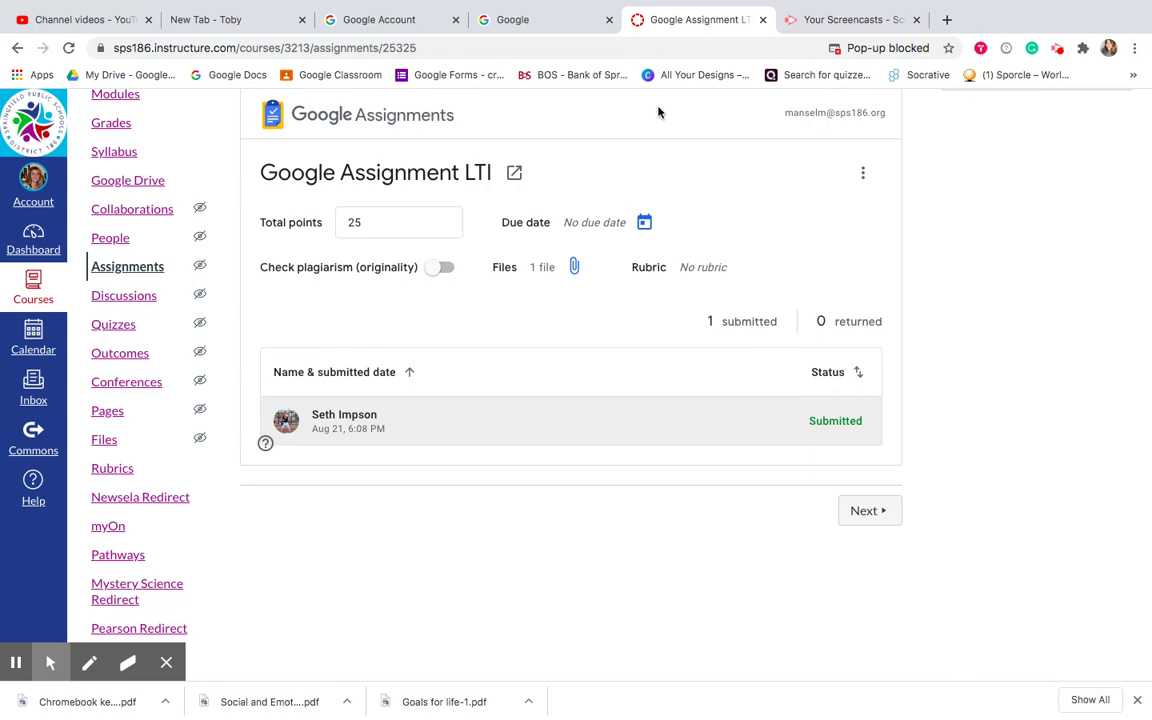
{"action": "scroll", "coordinate": [656, 195], "scroll_direction": "up", "scroll_amount": 3}
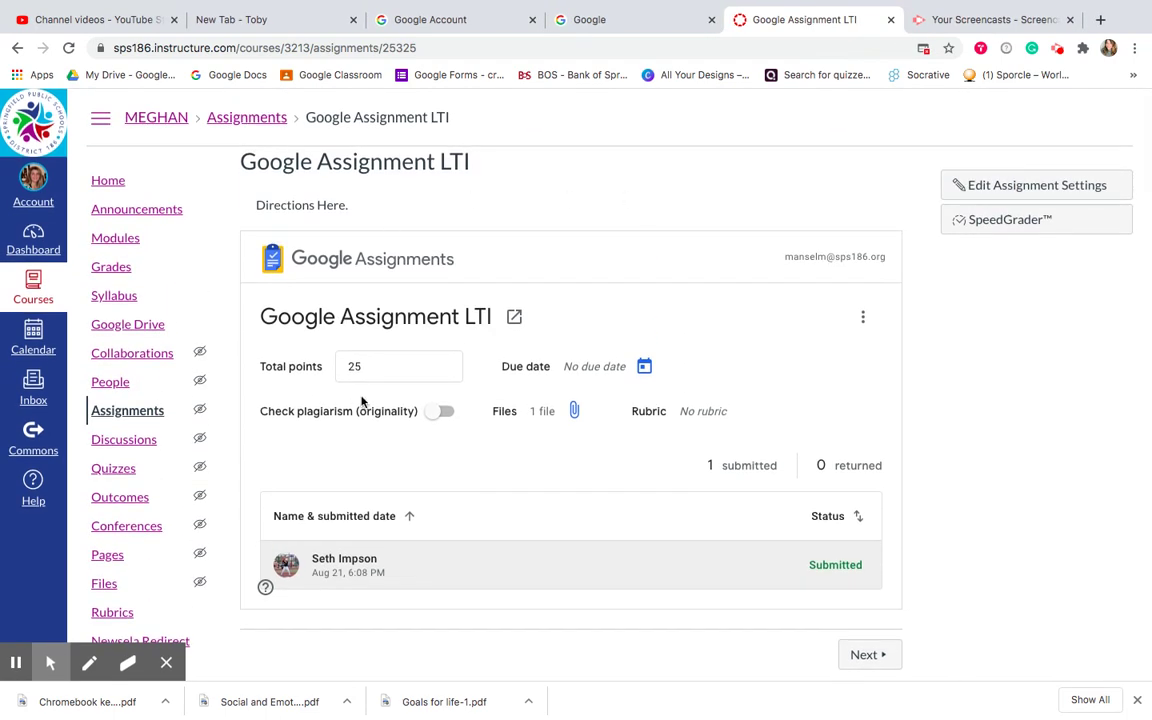
{"action": "scroll", "coordinate": [361, 400], "scroll_direction": "down", "scroll_amount": 3}
{"action": "scroll", "coordinate": [361, 400], "scroll_direction": "up", "scroll_amount": 3}
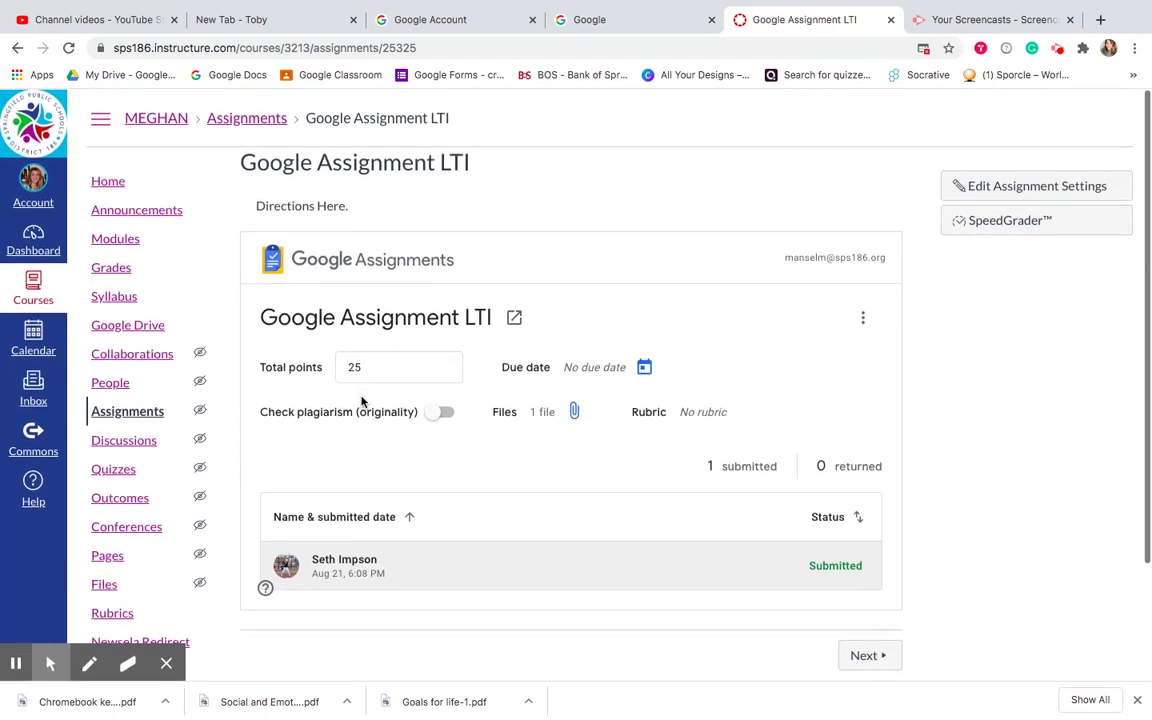